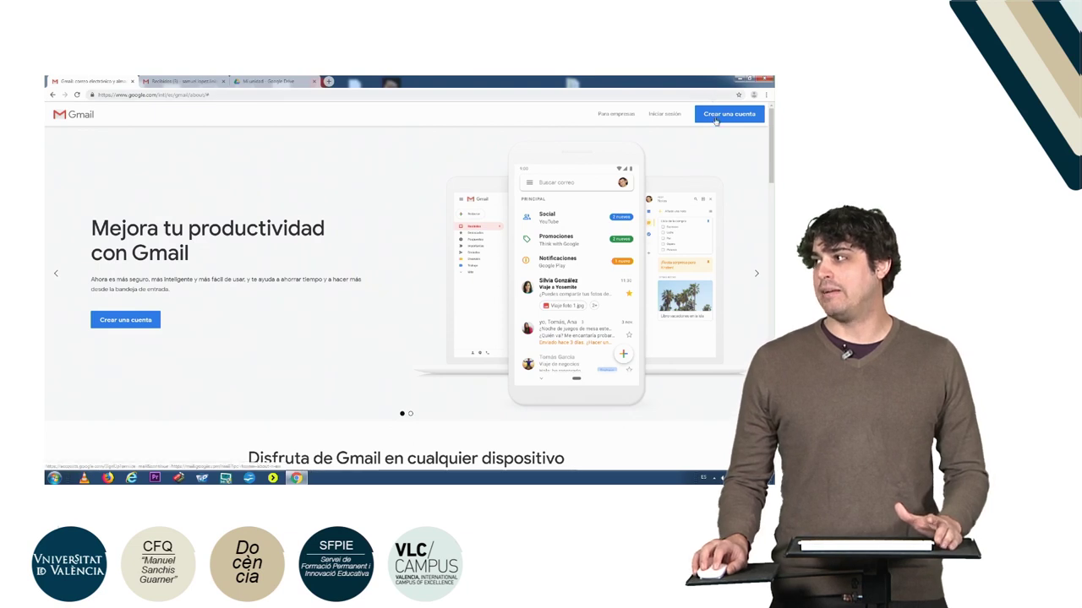
- Sign in to Gmail with the saved Google account to reach the Recibidos inbox
{"action": "left_click", "coordinate": [665, 120]}
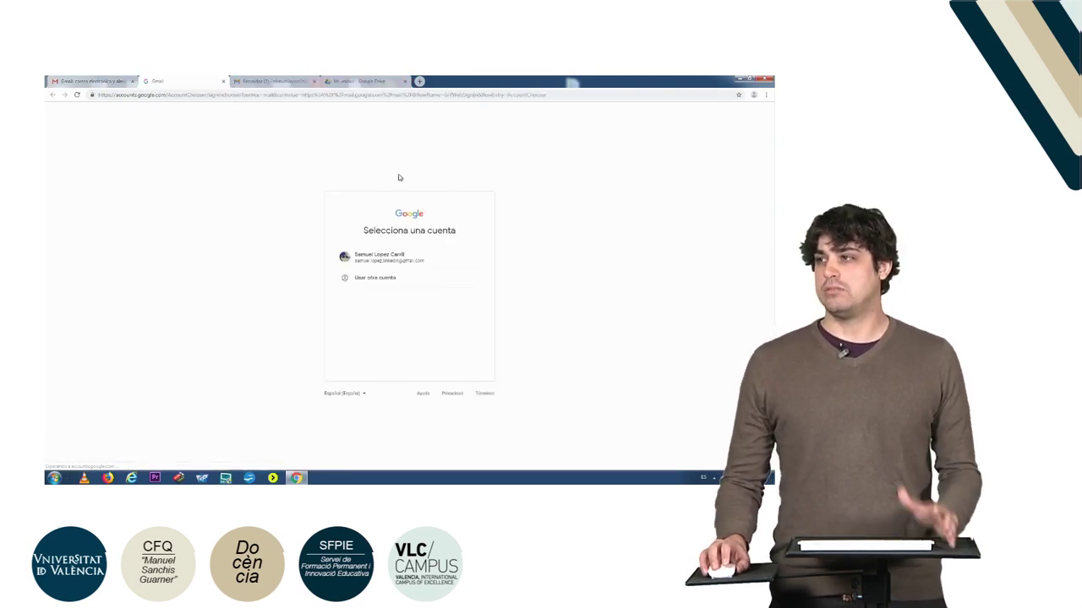
{"action": "left_click", "coordinate": [378, 255]}
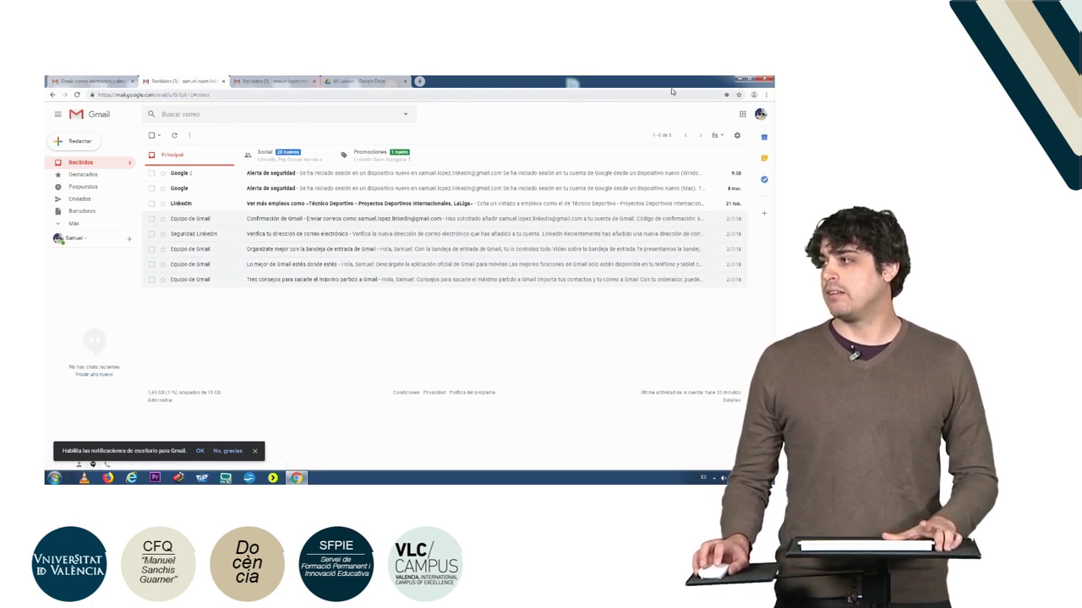
- Launch Google Drive from the Google apps grid in a new tab
{"action": "left_click", "coordinate": [740, 115]}
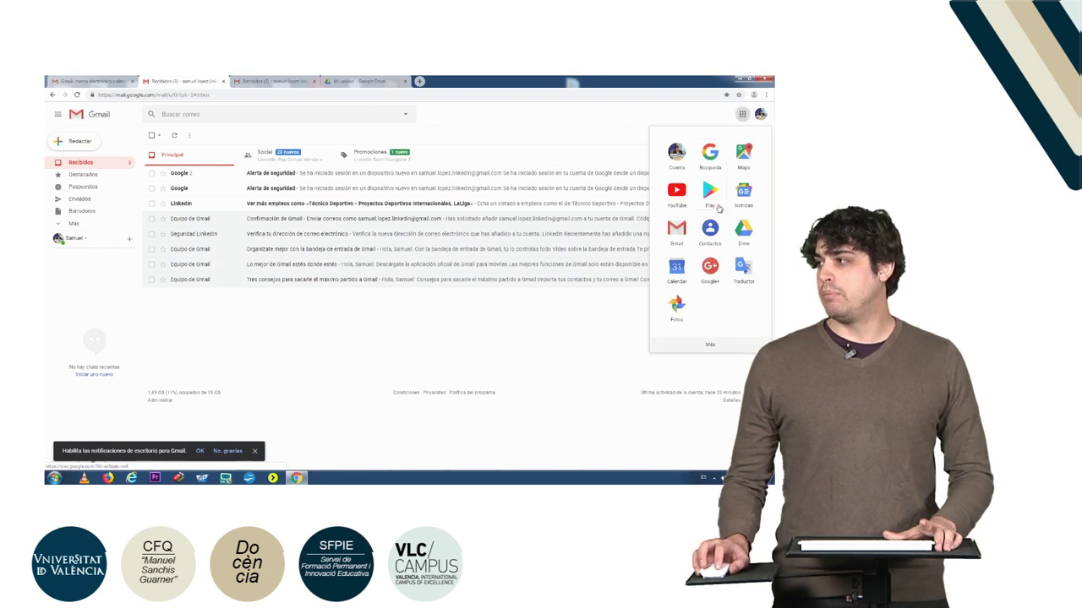
{"action": "left_click", "coordinate": [743, 232]}
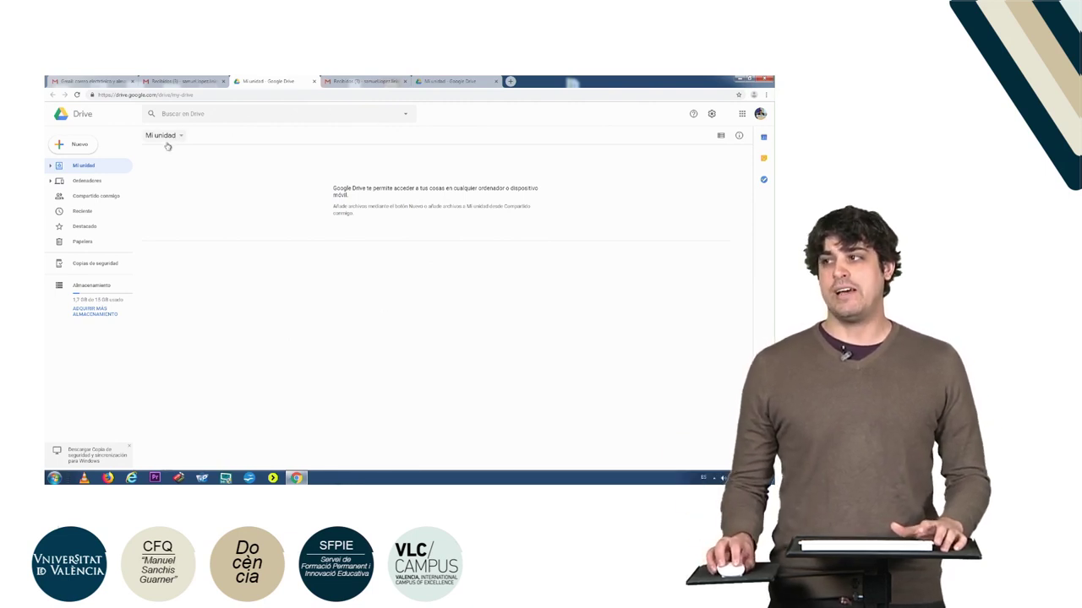
- Create a new folder named 'FCAFE' in Mi unidad
{"action": "right_click", "coordinate": [200, 263]}
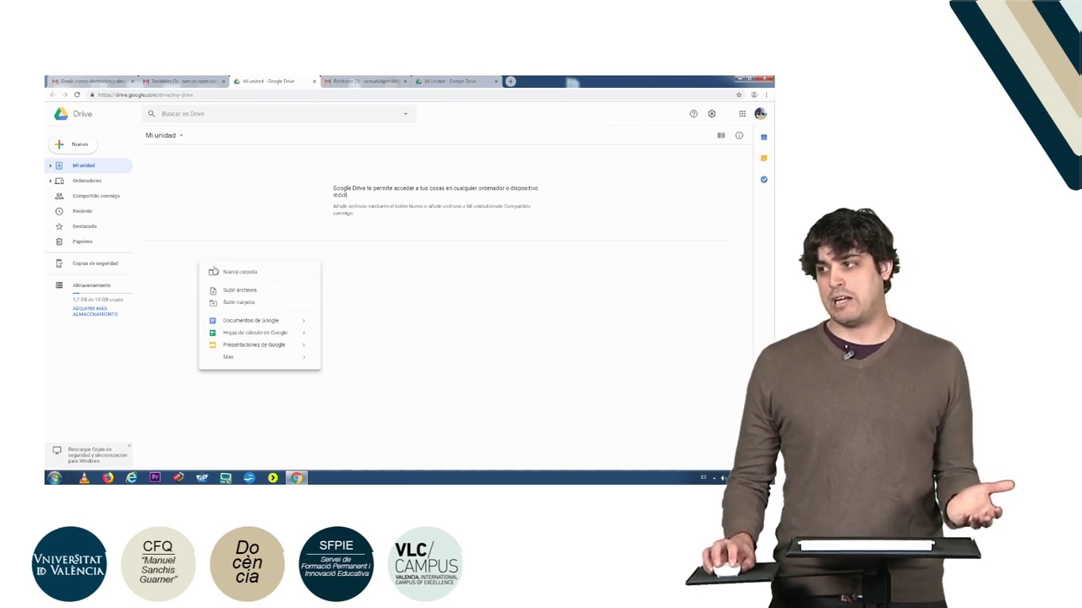
{"action": "left_click", "coordinate": [223, 275]}
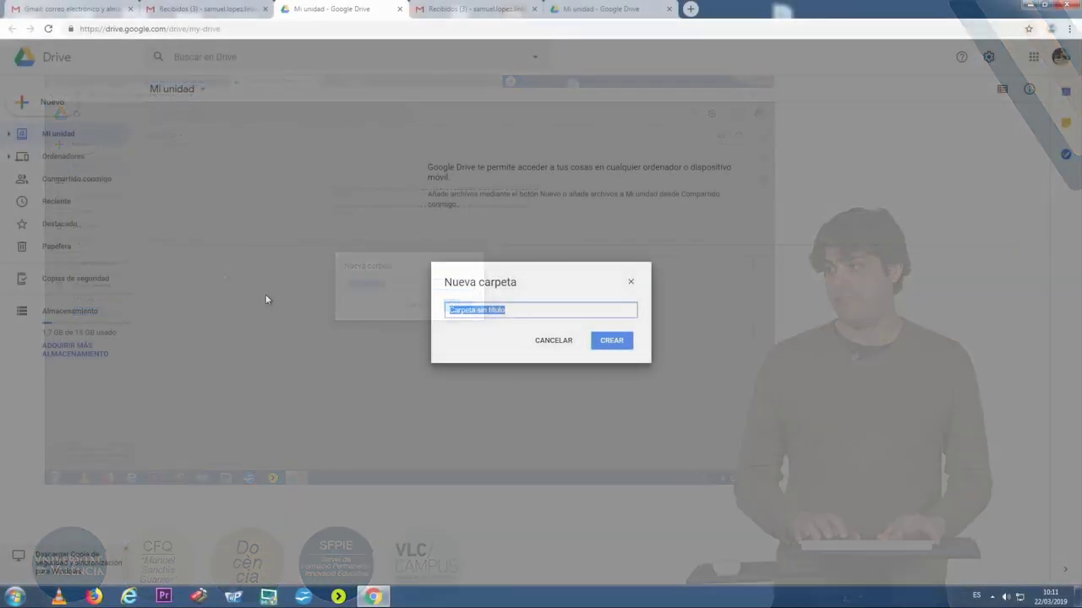
{"action": "type", "text": "FCAFE"}
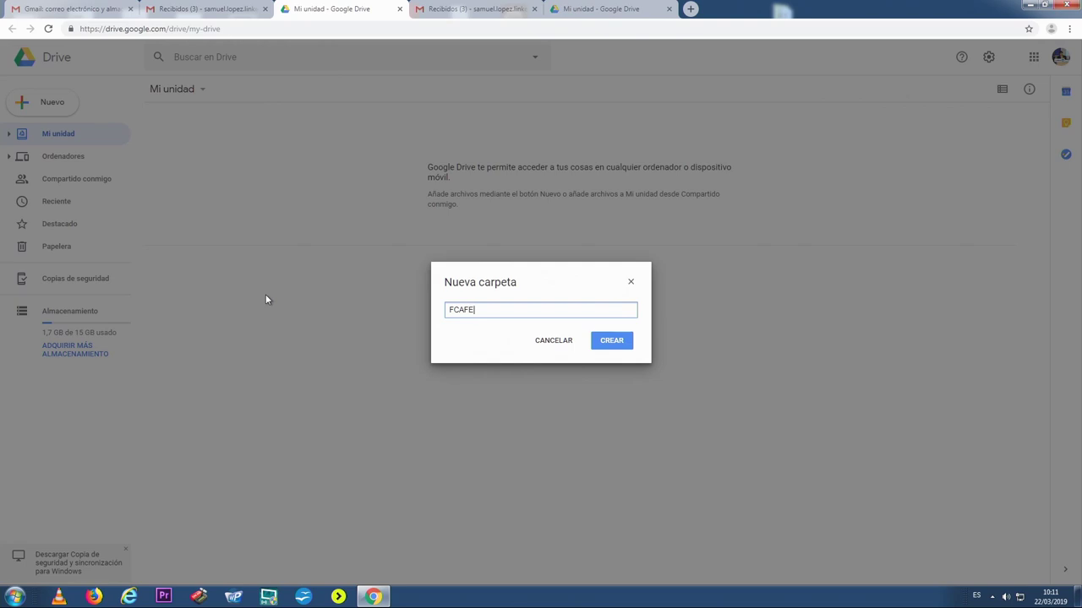
{"action": "left_click", "coordinate": [629, 341]}
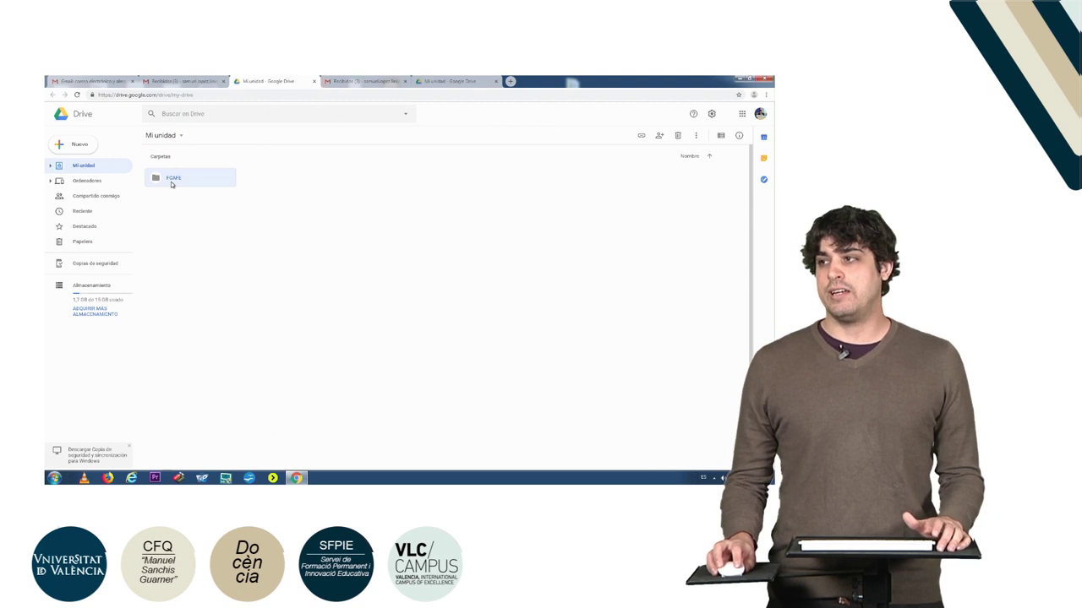
- Inside FCAFE, create a subfolder named '1º fcafe'
{"action": "double_click", "coordinate": [171, 184]}
{"action": "right_click", "coordinate": [188, 204]}
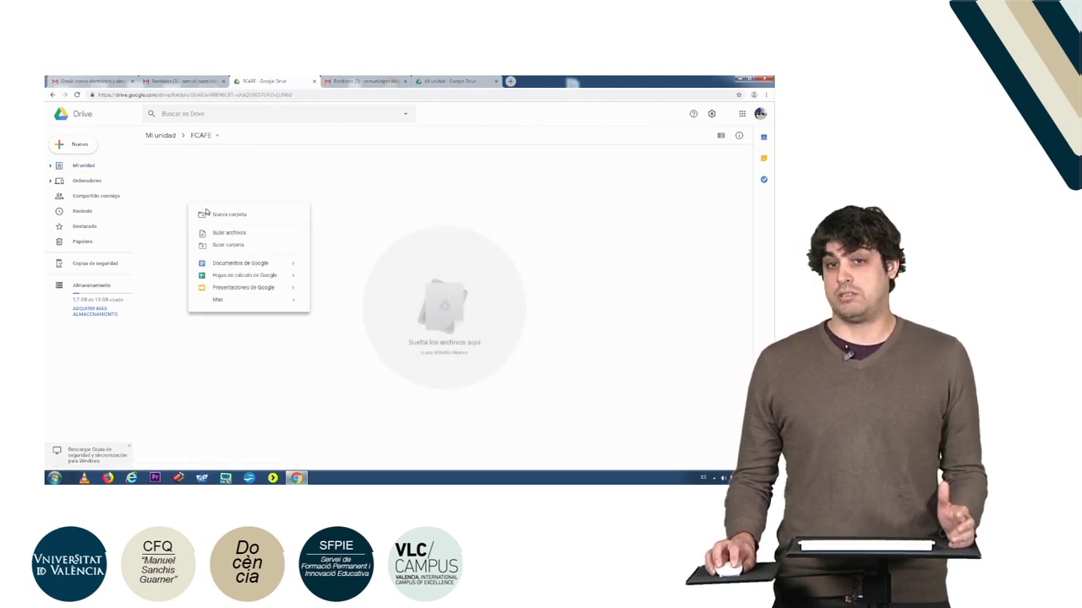
{"action": "left_click", "coordinate": [218, 217]}
{"action": "type", "text": "1"}
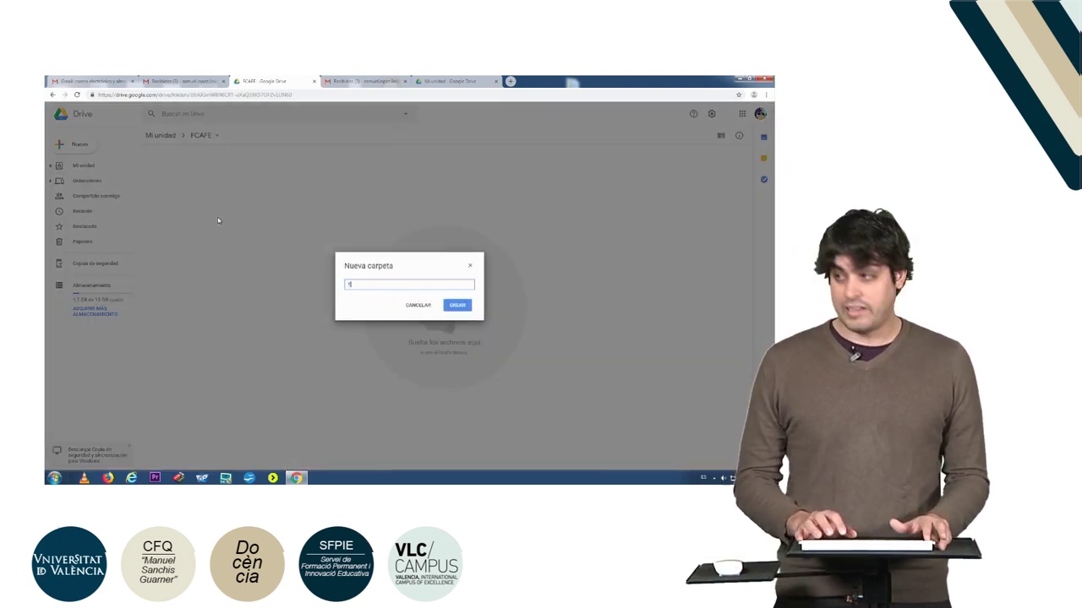
{"action": "type", "text": ".1"}
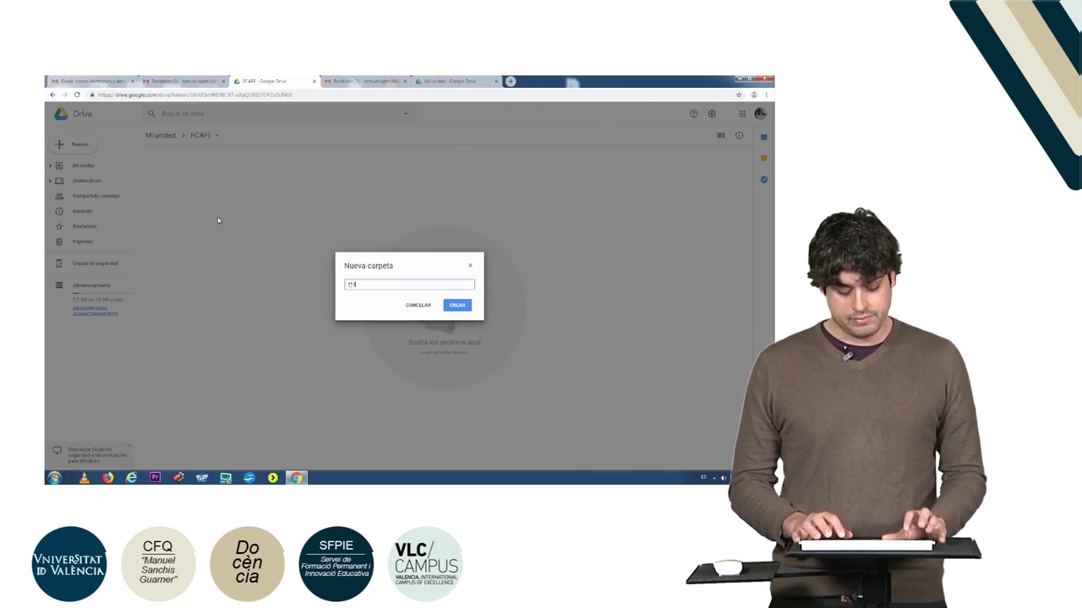
{"action": "type", "text": "so"}
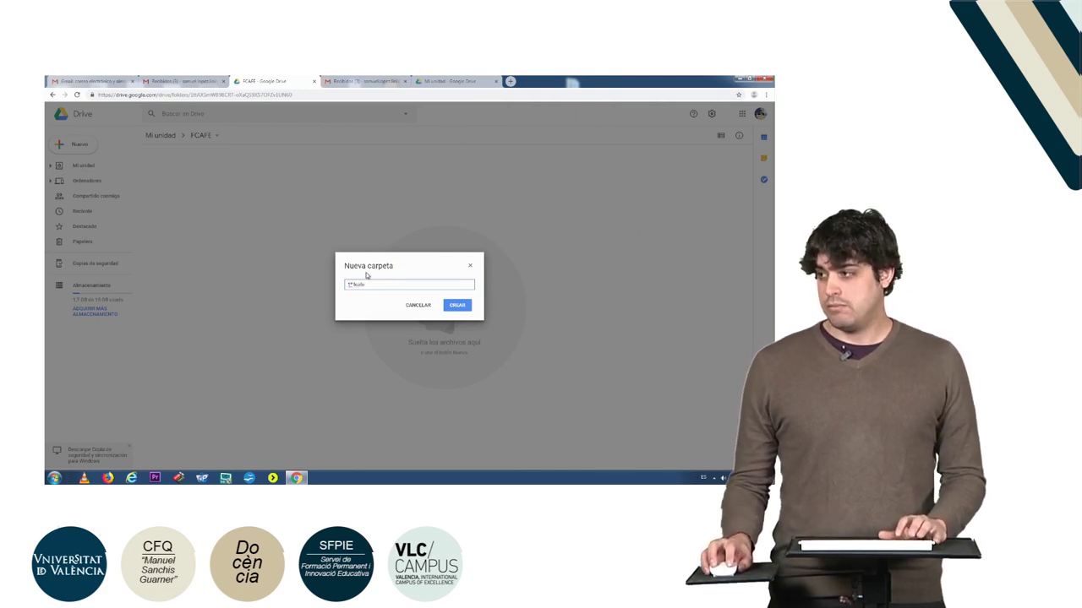
{"action": "left_click", "coordinate": [464, 306]}
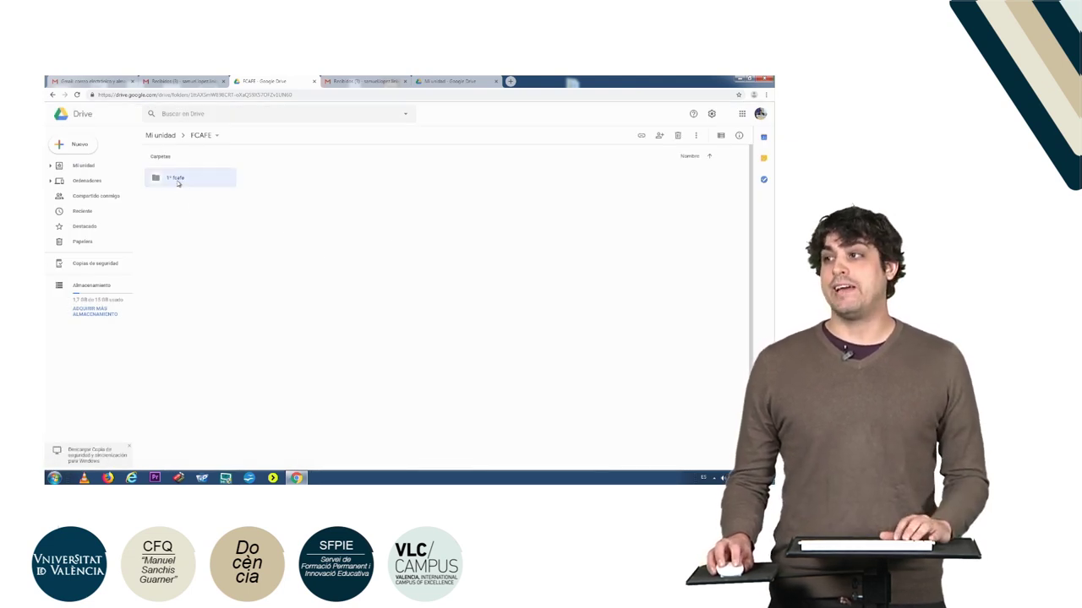
- Inside '1º fcafe', create a folder named 'Baloncesto'
{"action": "double_click", "coordinate": [178, 183]}
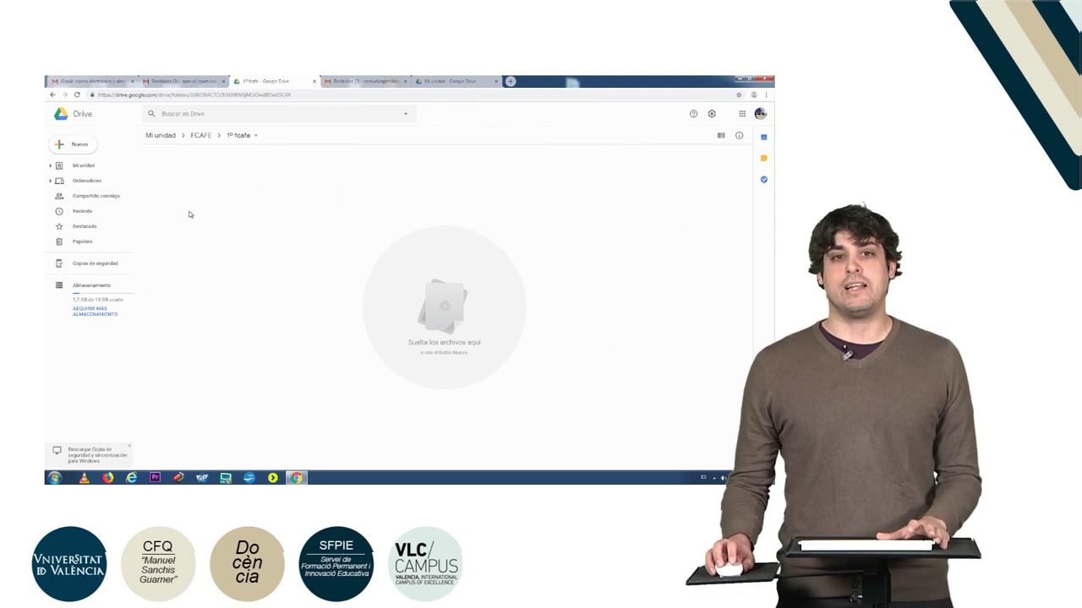
{"action": "right_click", "coordinate": [190, 216]}
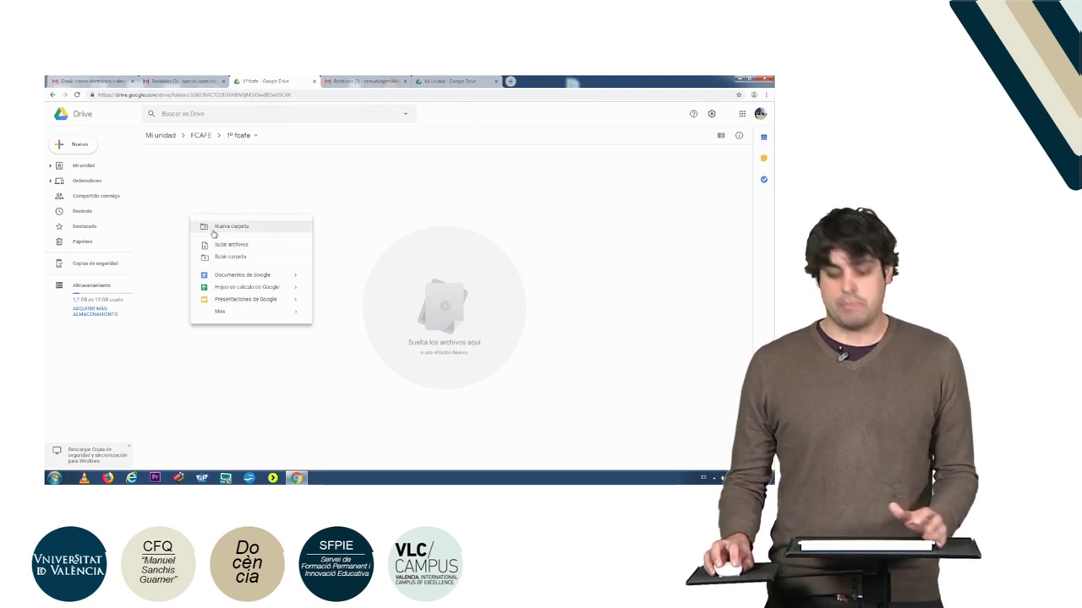
{"action": "left_click", "coordinate": [213, 228]}
{"action": "type", "text": "B"}
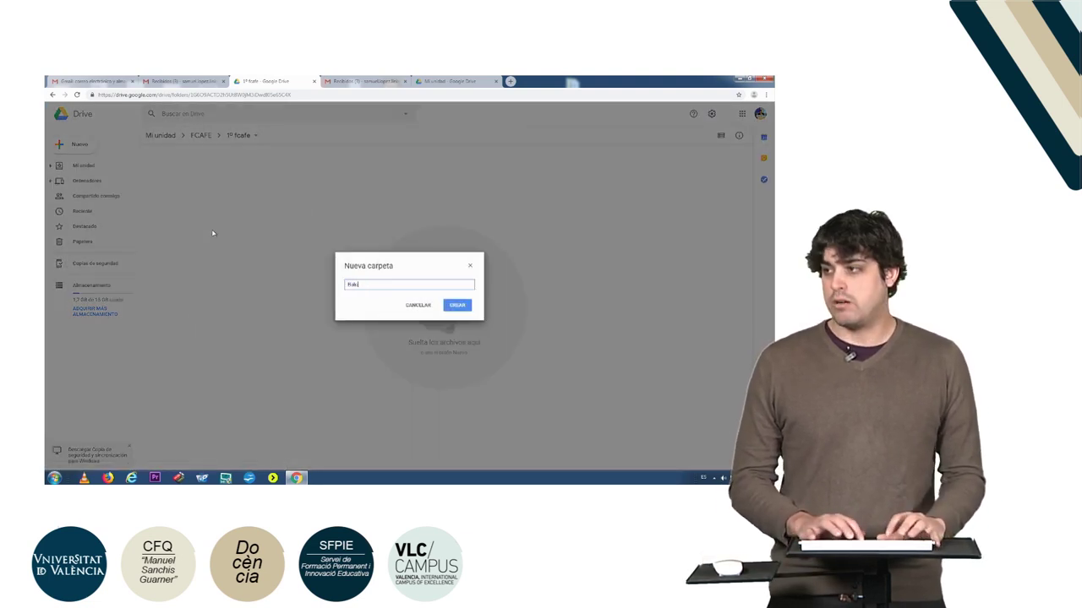
{"action": "type", "text": "aloncesto"}
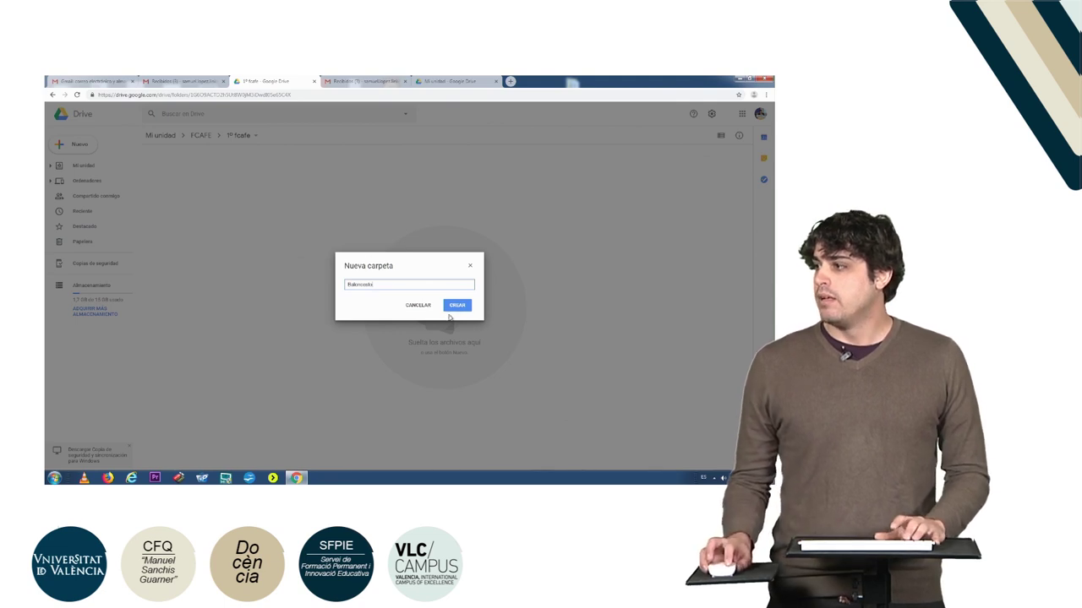
{"action": "left_click", "coordinate": [456, 305]}
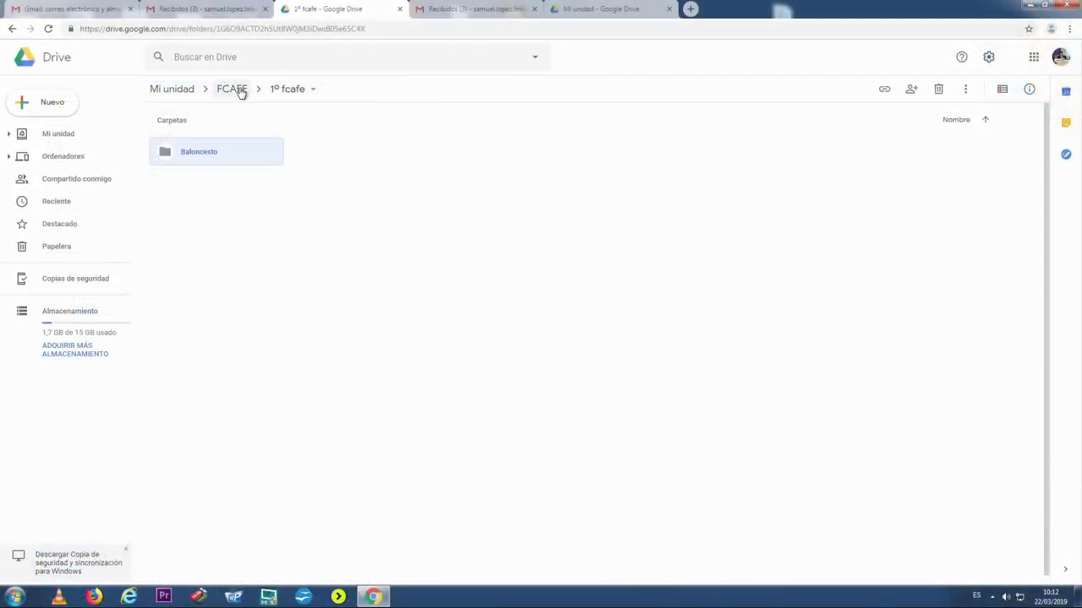
- Navigate via the FCAFE and Mi unidad breadcrumbs back to the top-level Mi unidad page
{"action": "left_click", "coordinate": [231, 88]}
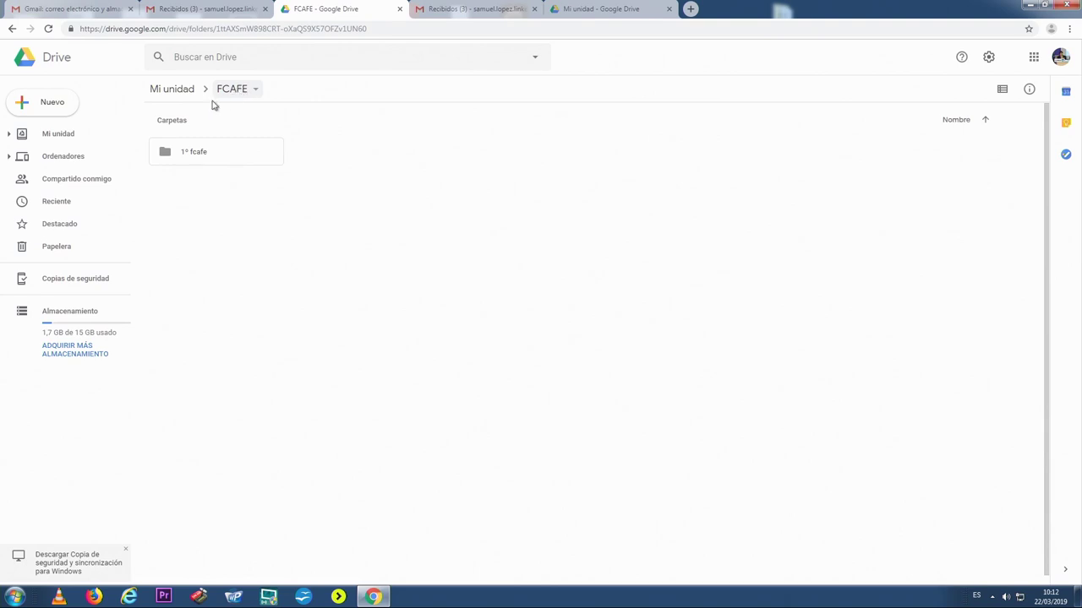
{"action": "left_click", "coordinate": [177, 90]}
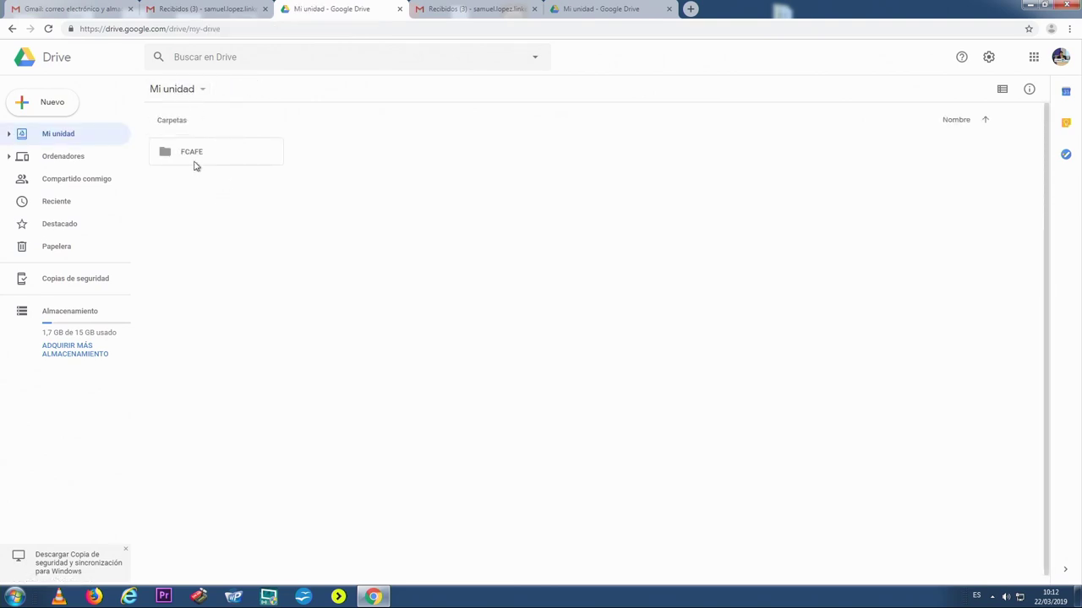
{"action": "double_click", "coordinate": [202, 158]}
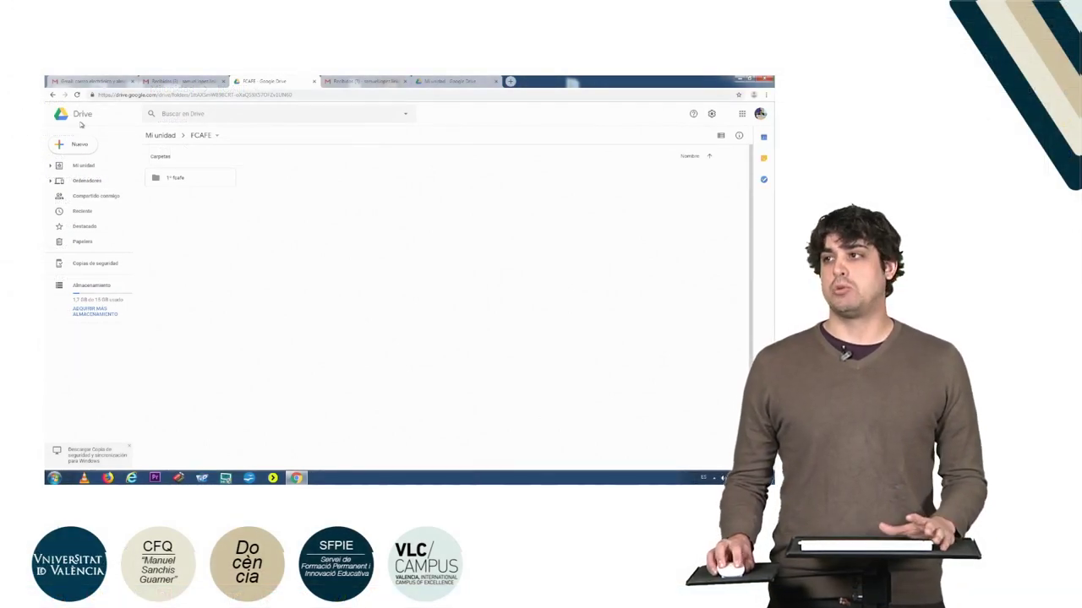
{"action": "left_click", "coordinate": [52, 94]}
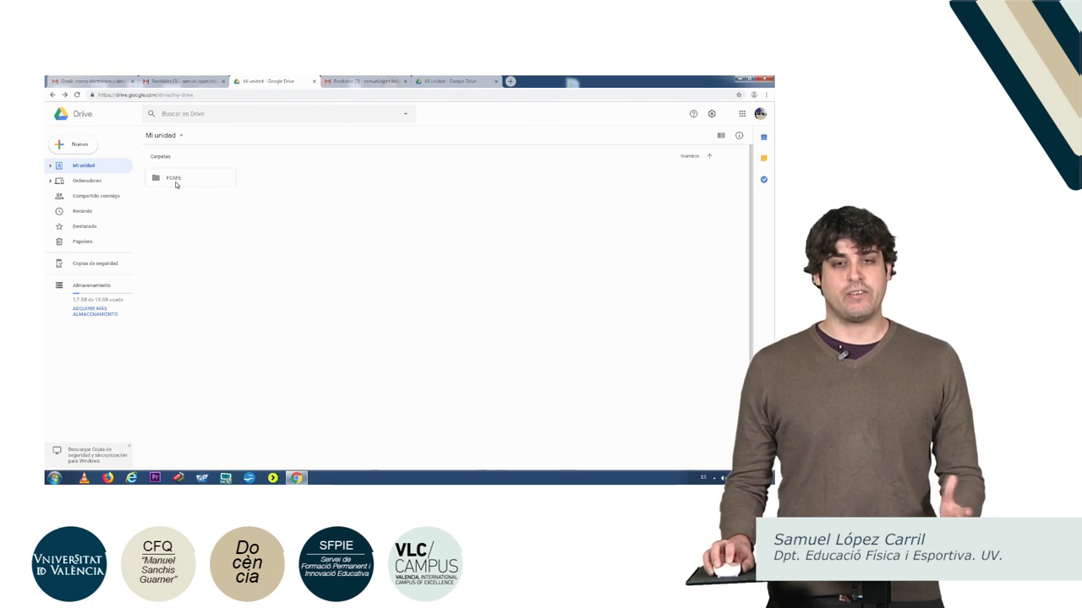
- Bring up the Compartir dialog for FCAFE and its advanced sharing settings
{"action": "right_click", "coordinate": [176, 179]}
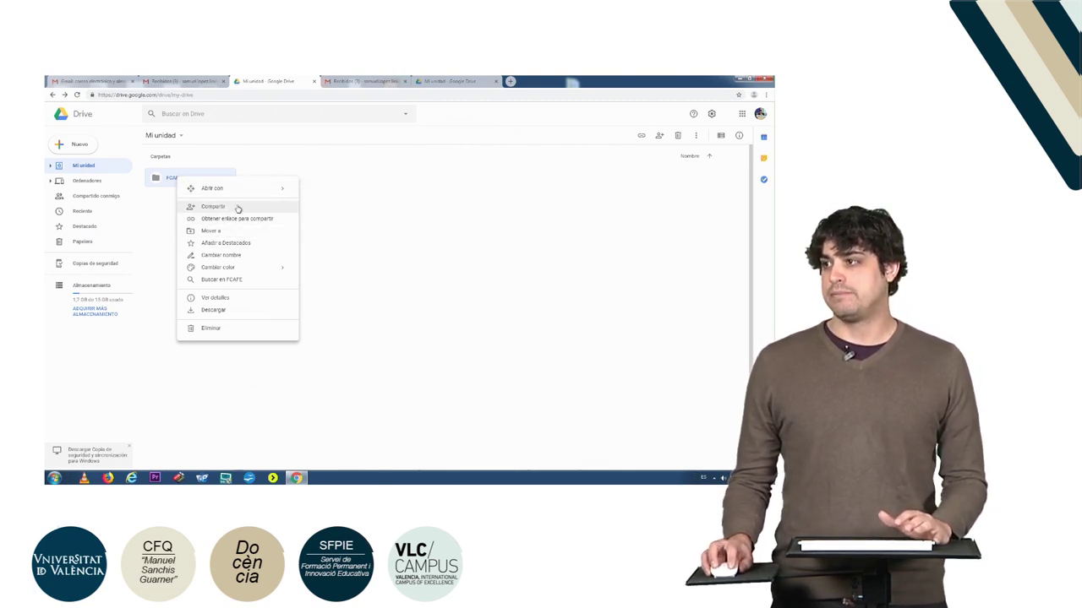
{"action": "left_click", "coordinate": [238, 209]}
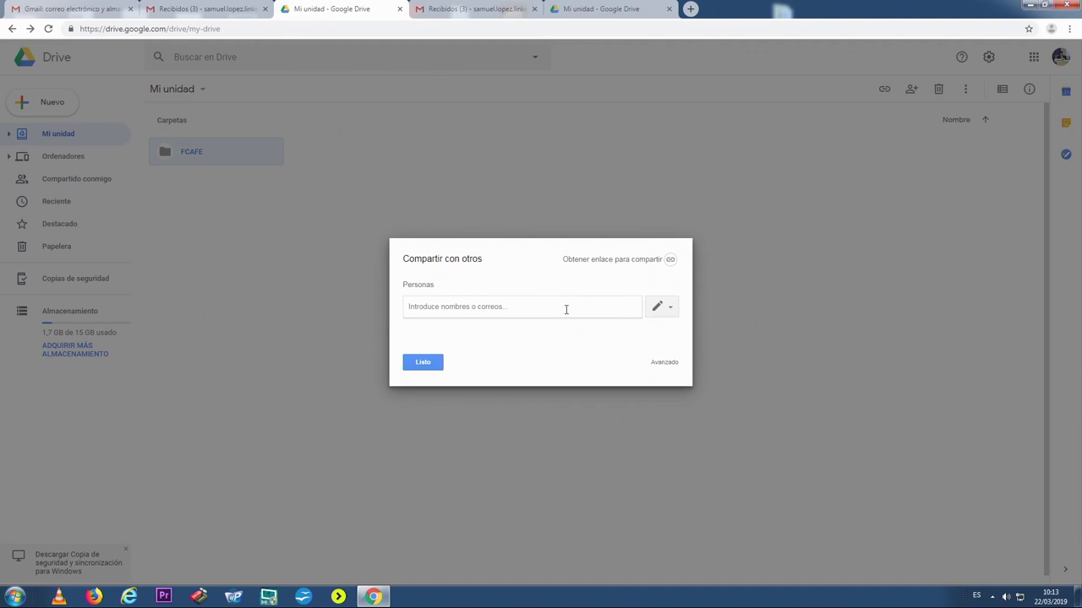
{"action": "left_click", "coordinate": [663, 363]}
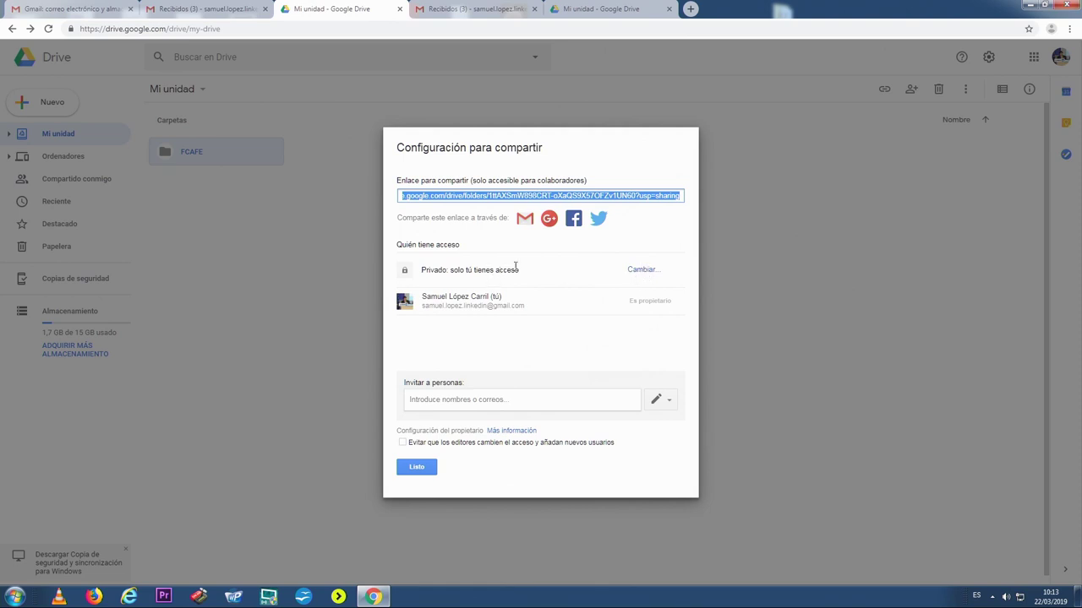
- Give anyone with FCAFE's link 'Puede organizar, añadir y editar' access, save, and close
{"action": "left_click", "coordinate": [641, 270]}
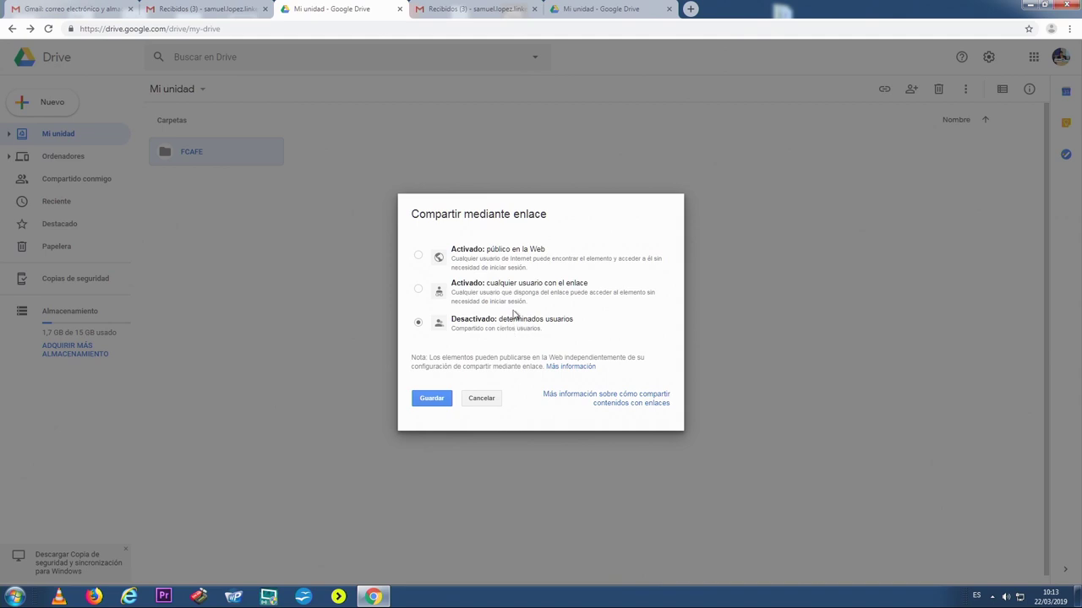
{"action": "left_click", "coordinate": [513, 299]}
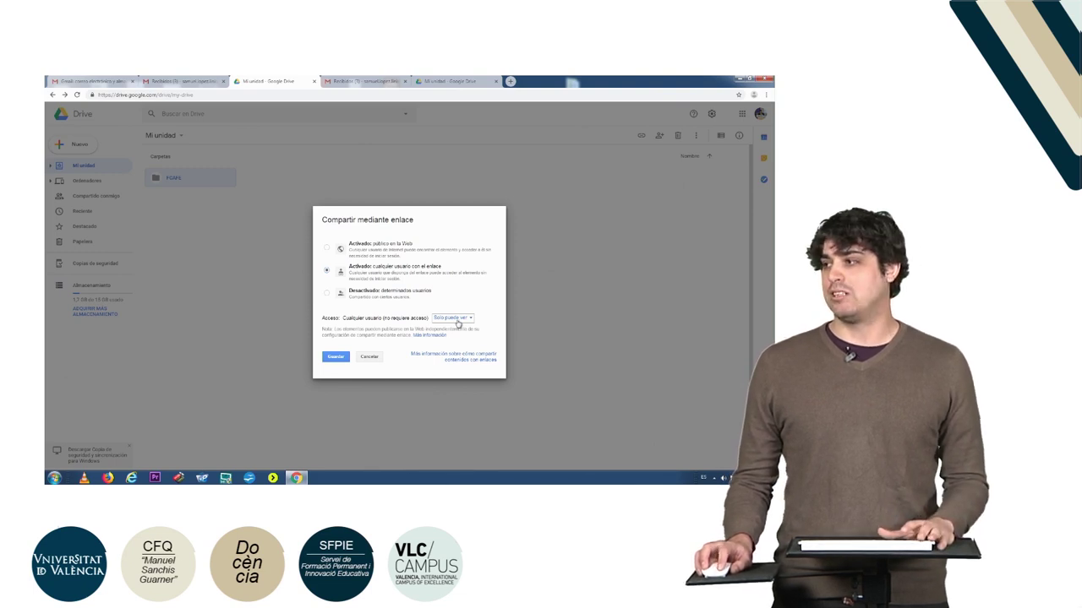
{"action": "left_click", "coordinate": [457, 319]}
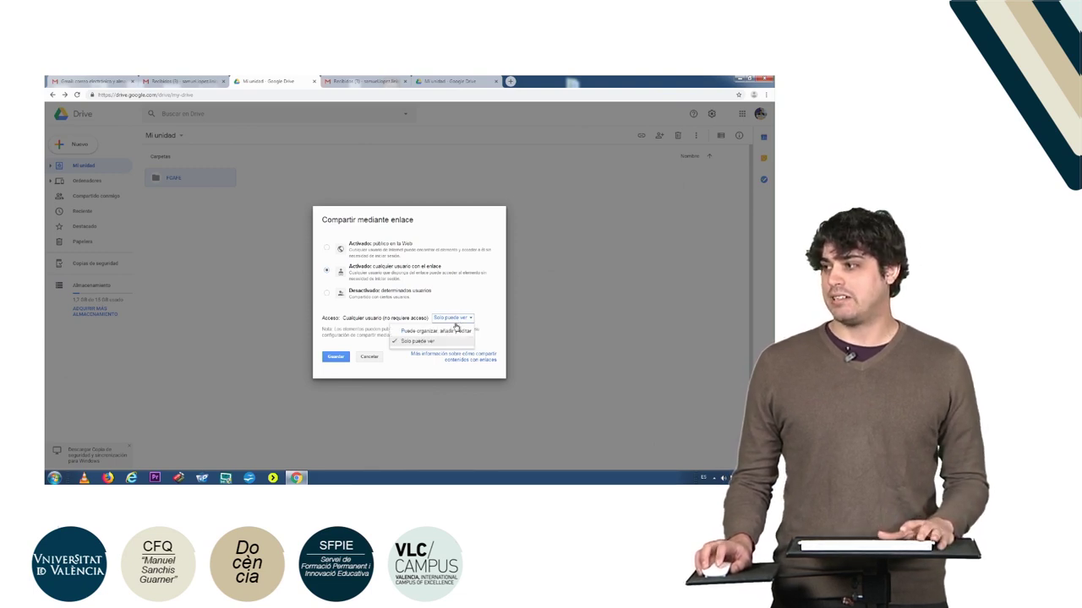
{"action": "left_click", "coordinate": [452, 331]}
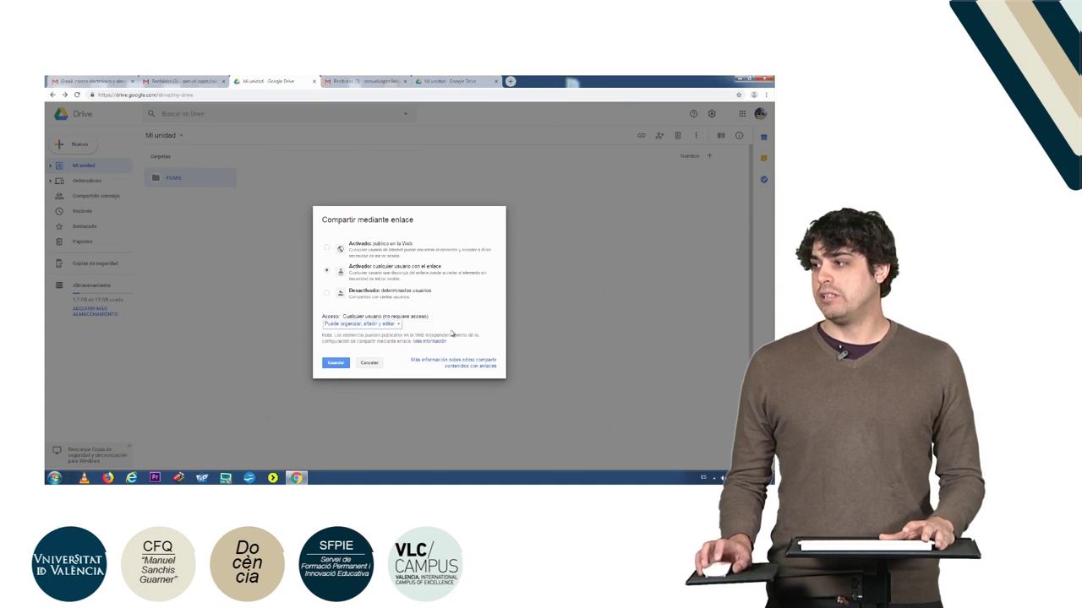
{"action": "left_click", "coordinate": [336, 362]}
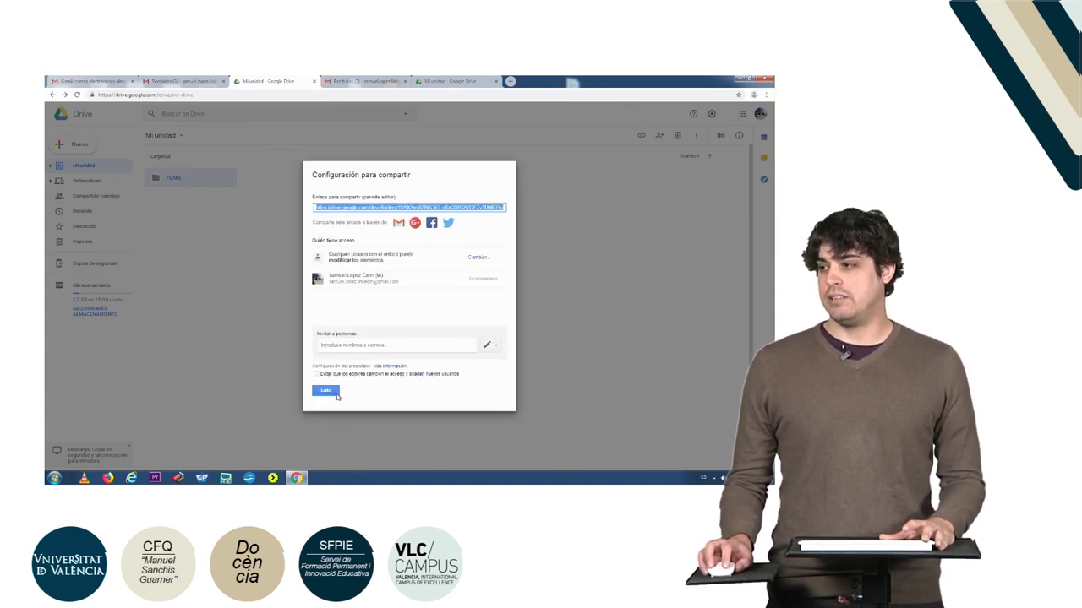
{"action": "left_click", "coordinate": [326, 391]}
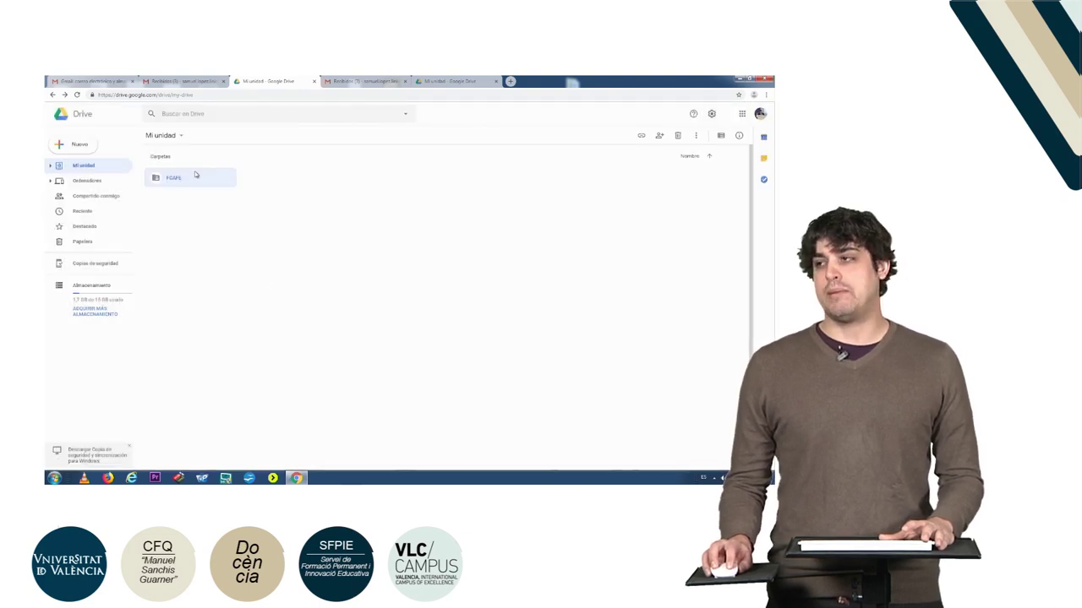
- Inside FCAFE, create a new Documentos de Google file, confirming Crear y compartir
{"action": "double_click", "coordinate": [195, 174]}
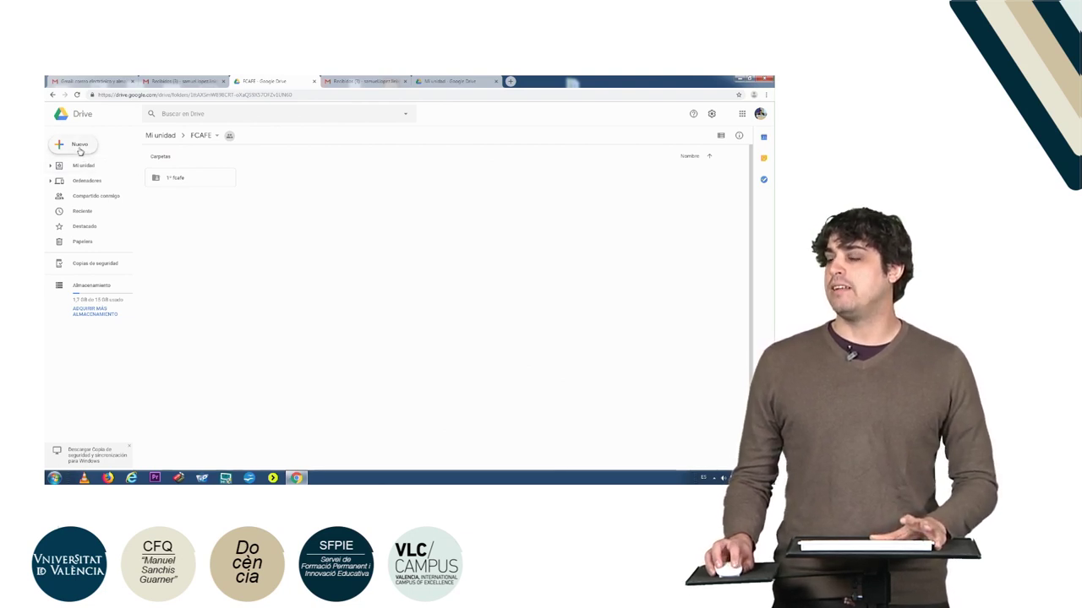
{"action": "left_click", "coordinate": [80, 149]}
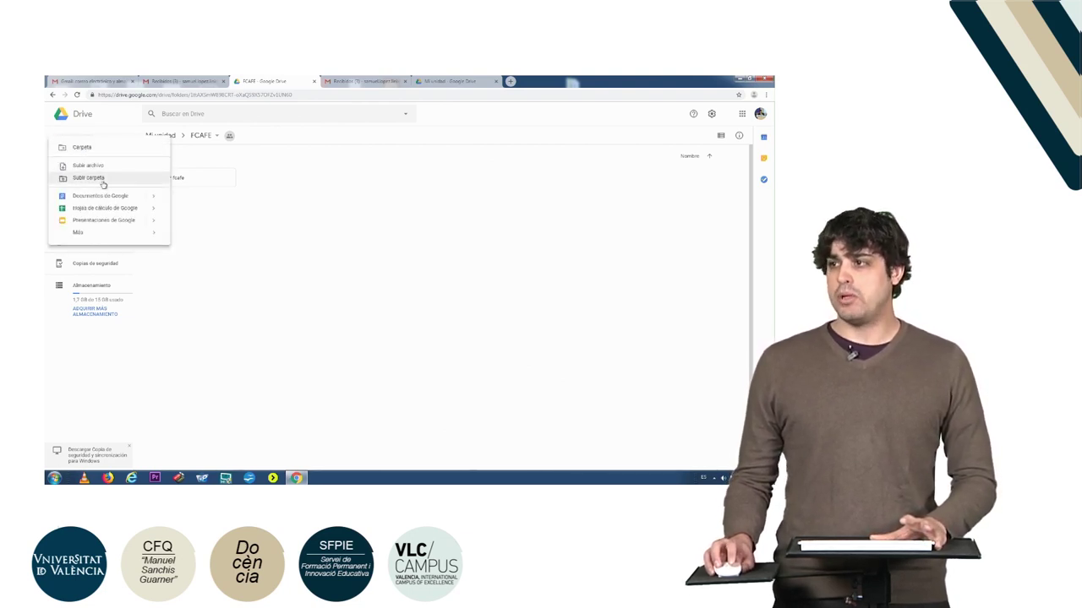
{"action": "left_click", "coordinate": [225, 237]}
{"action": "right_click", "coordinate": [228, 231]}
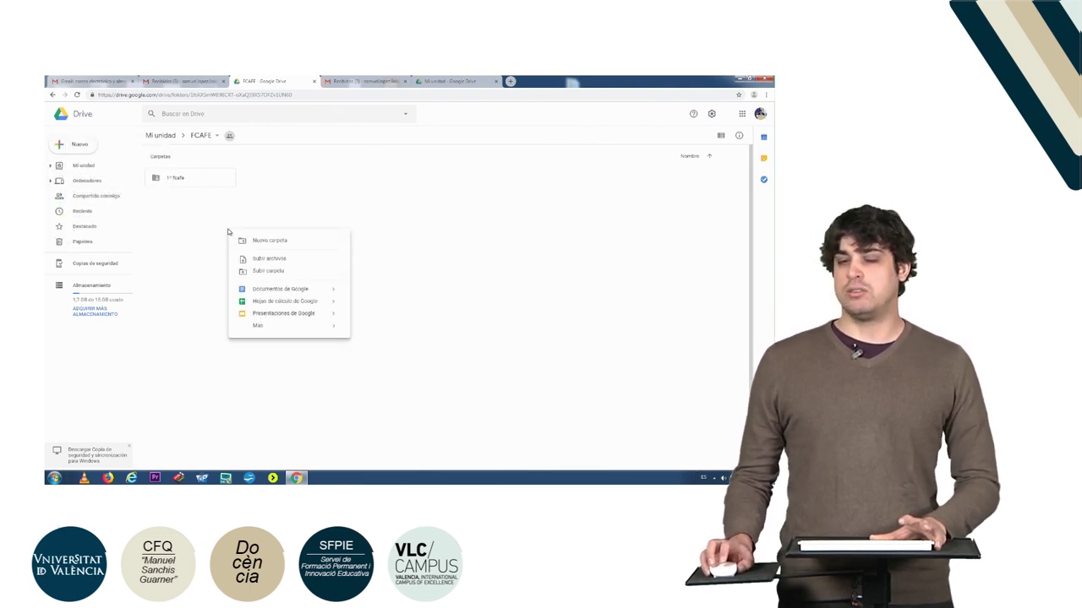
{"action": "left_click", "coordinate": [274, 290]}
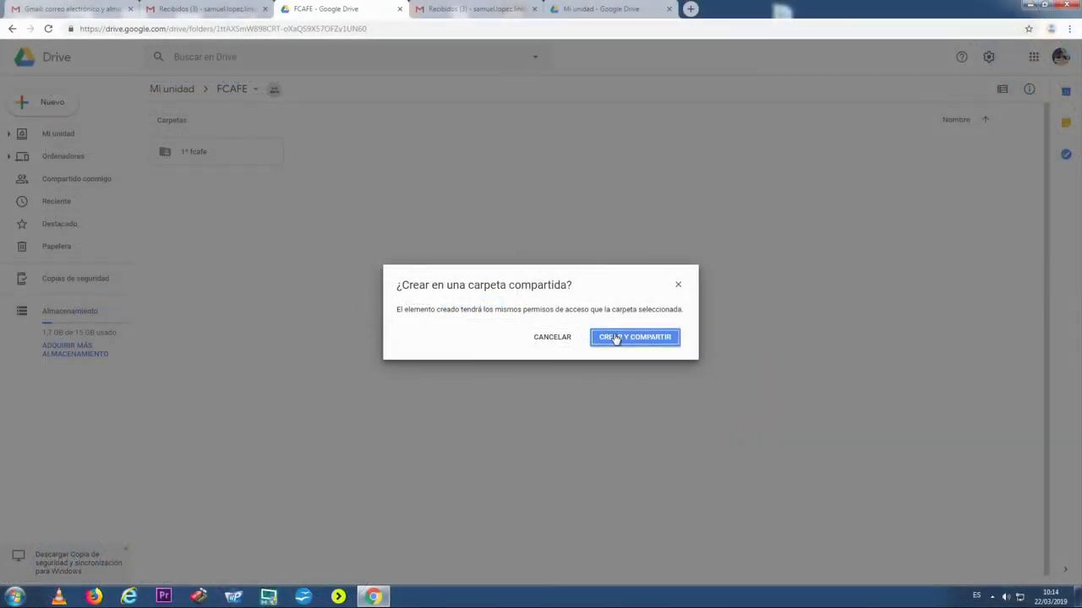
{"action": "left_click", "coordinate": [616, 339]}
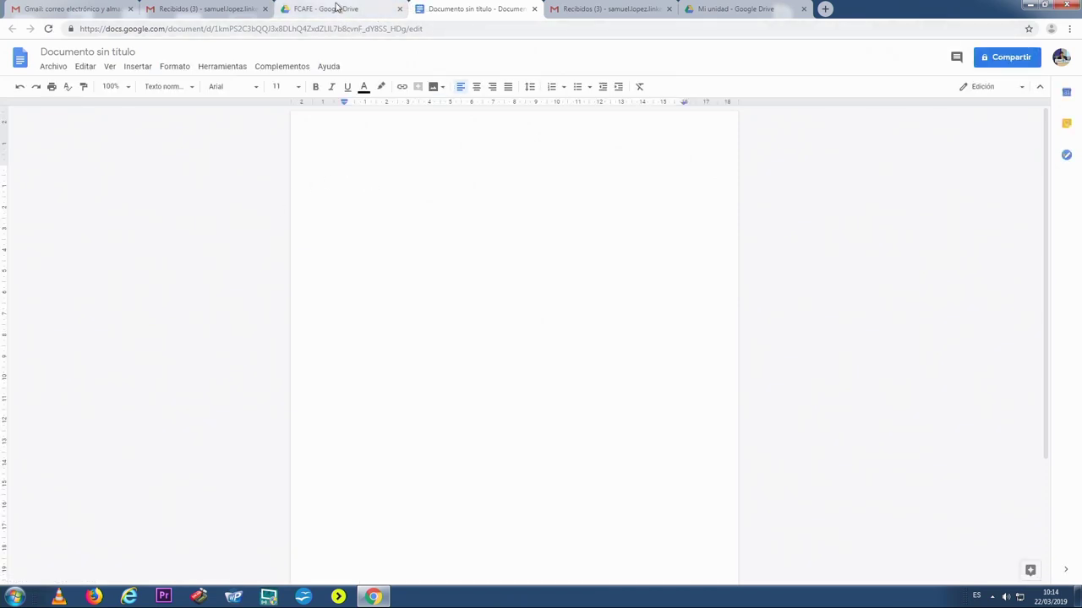
- Type placeholder text such as 'iwdwdjwdd' into the empty document body
{"action": "left_click", "coordinate": [323, 30]}
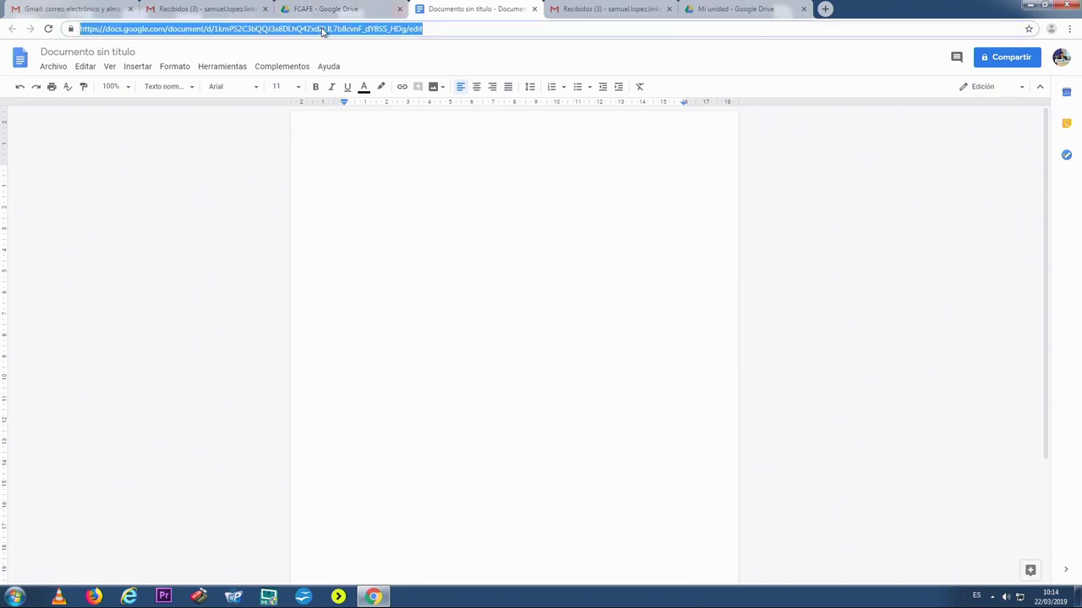
{"action": "left_click", "coordinate": [359, 173]}
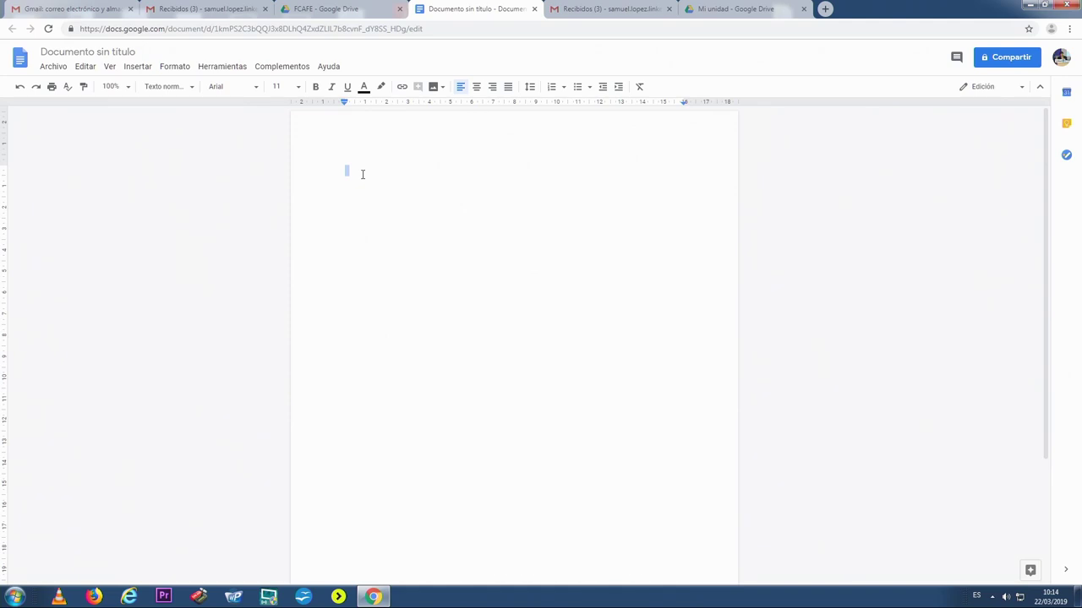
{"action": "type", "text": "iwdwdjwdd"}
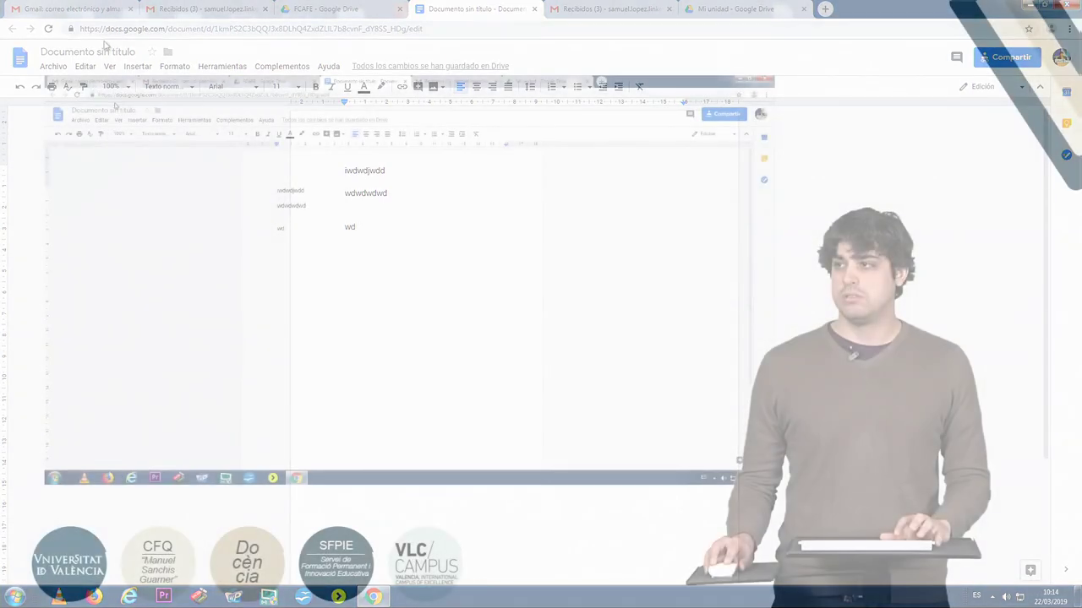
- Retitle the document 'Trabajo baloncesto' and select the latter part of the first line
{"action": "left_click", "coordinate": [110, 109]}
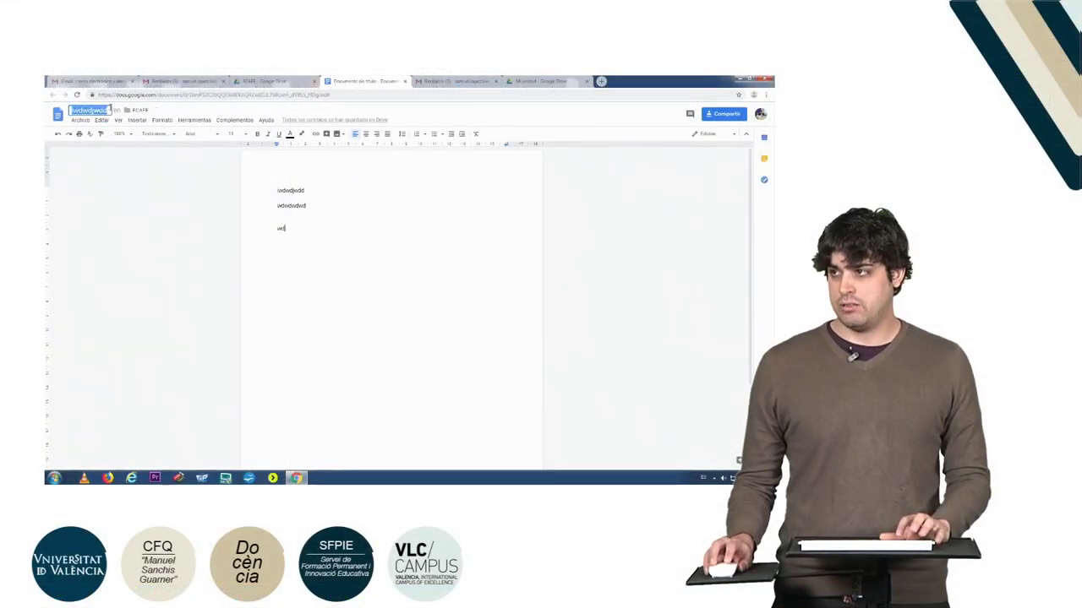
{"action": "type", "text": "Trabaj"}
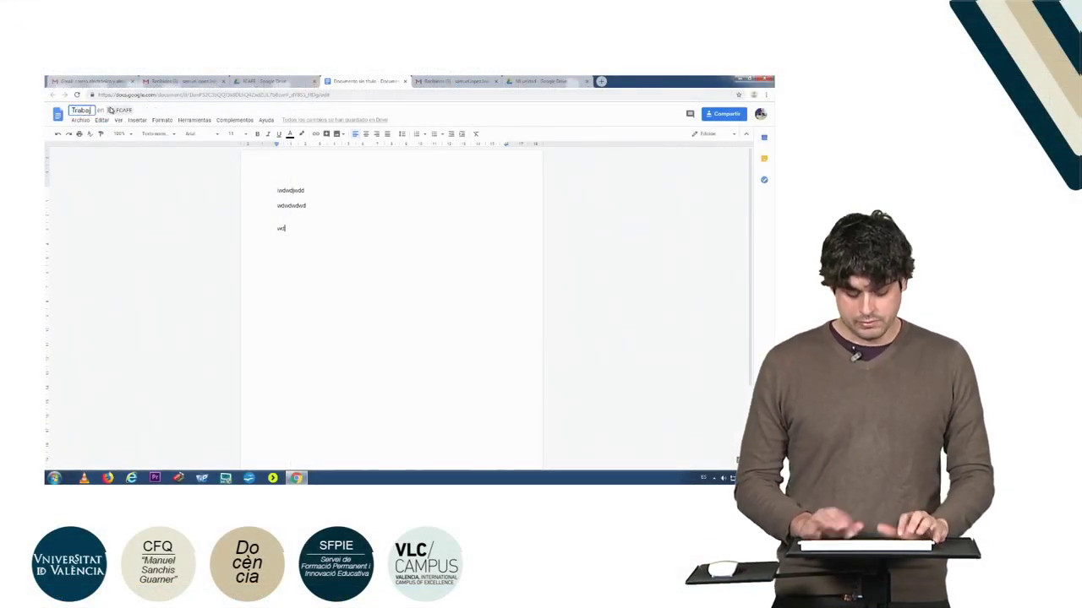
{"action": "type", "text": "o baloncesto"}
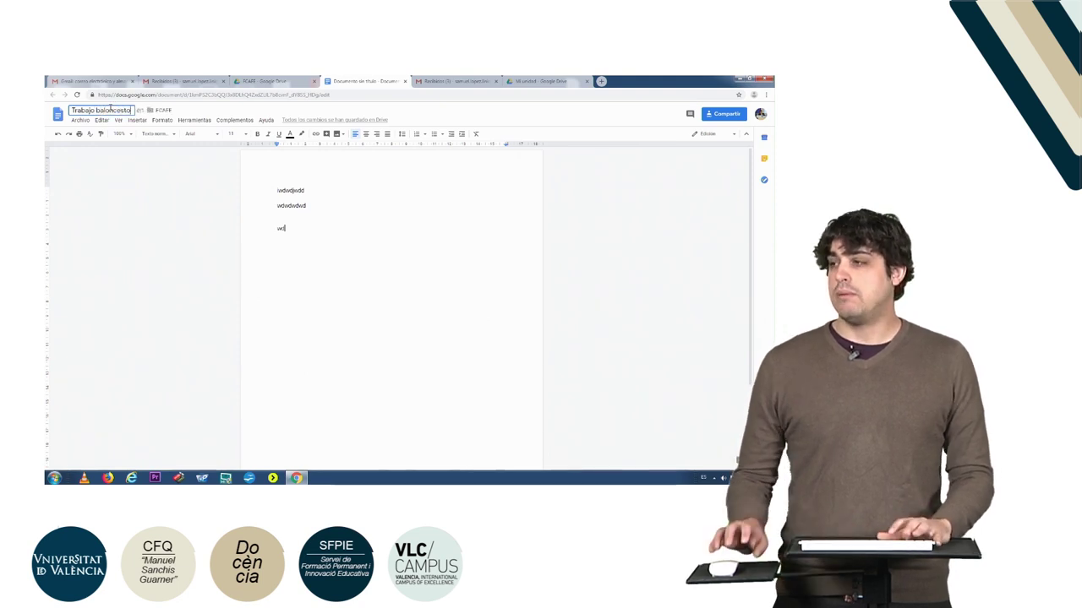
{"action": "left_click", "coordinate": [319, 230]}
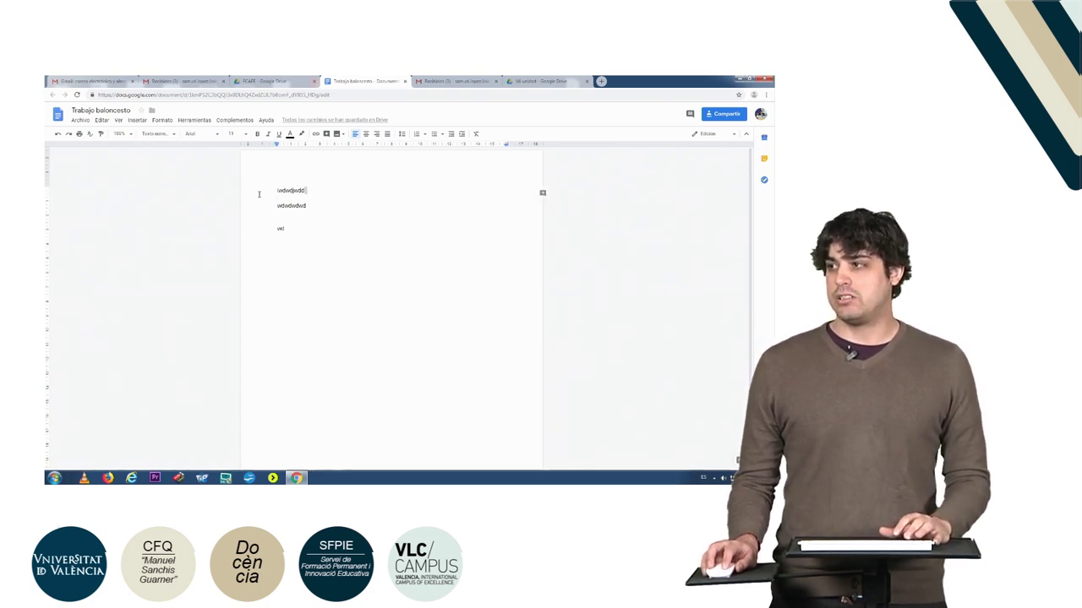
{"action": "left_click_drag", "start_coordinate": [306, 191], "coordinate": [290, 185]}
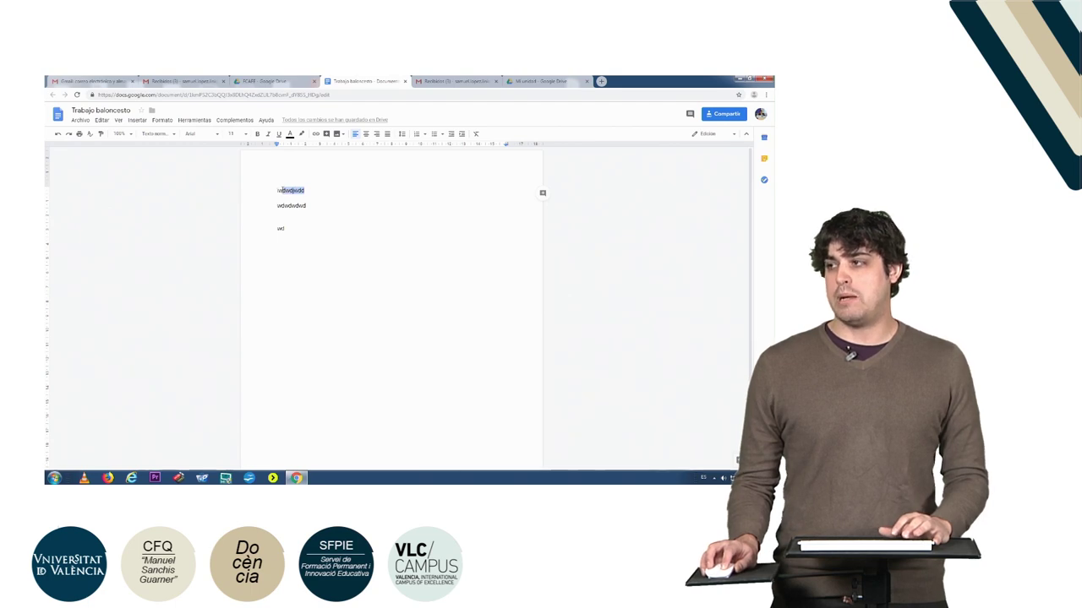
- Comment 'esta parte no la entiendo, me la explica' on the selected part of the first line
{"action": "left_click", "coordinate": [542, 192]}
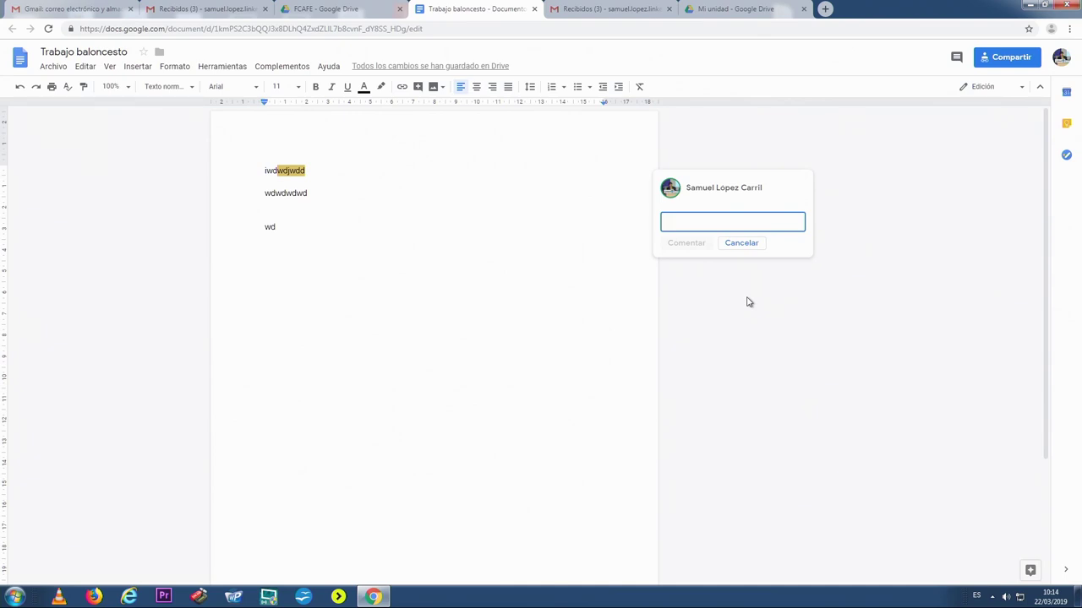
{"action": "type", "text": "p"}
{"action": "key", "text": "BackSpace"}
{"action": "type", "text": "pILAR, est"}
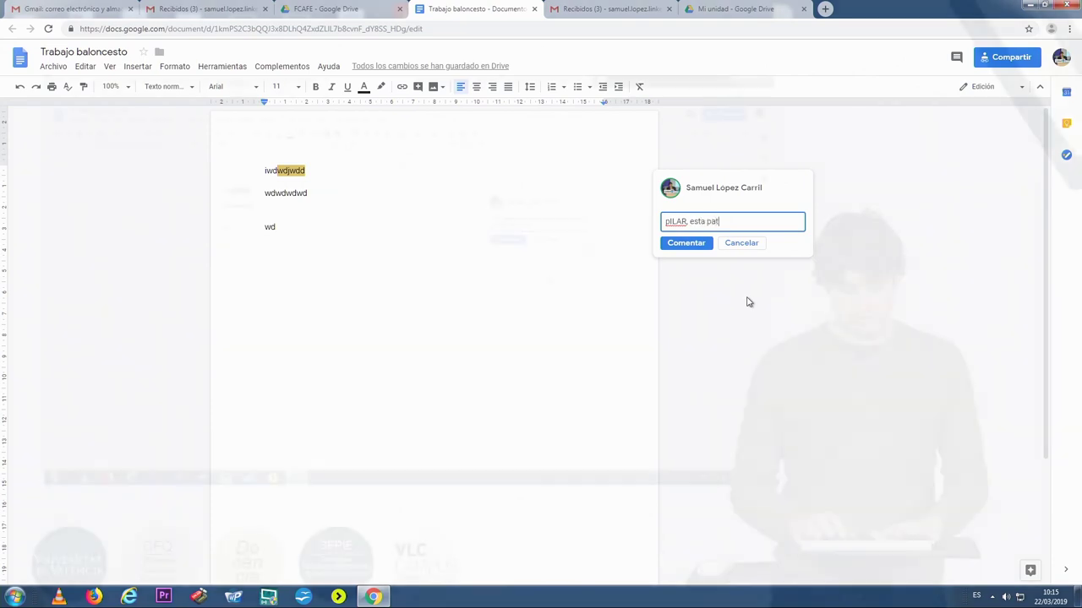
{"action": "type", "text": "arte no la ent"}
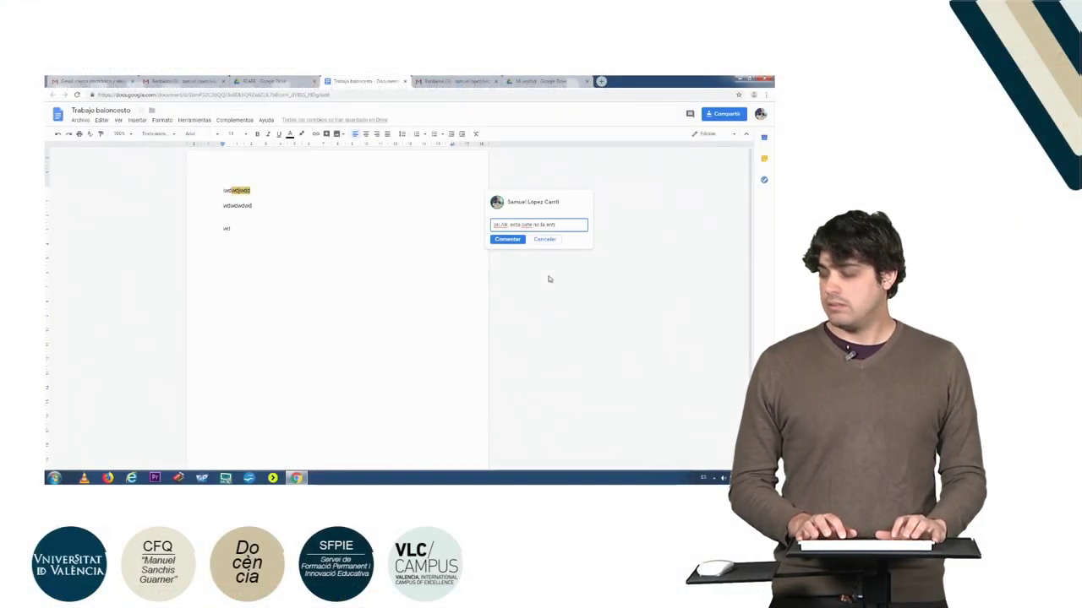
{"action": "type", "text": "iendo"}
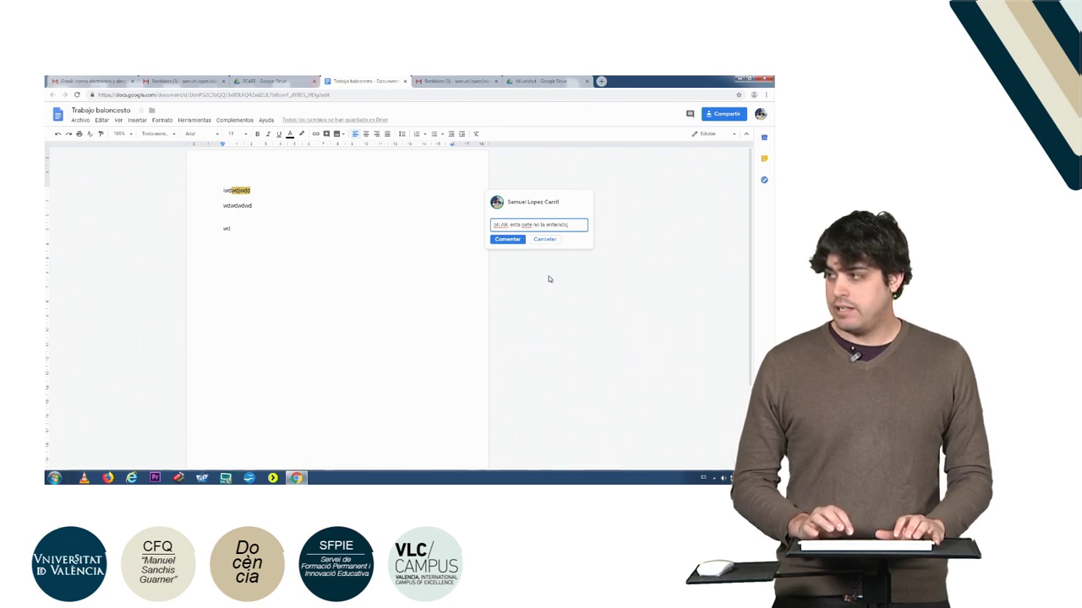
{"action": "type", "text": ", me la explica"}
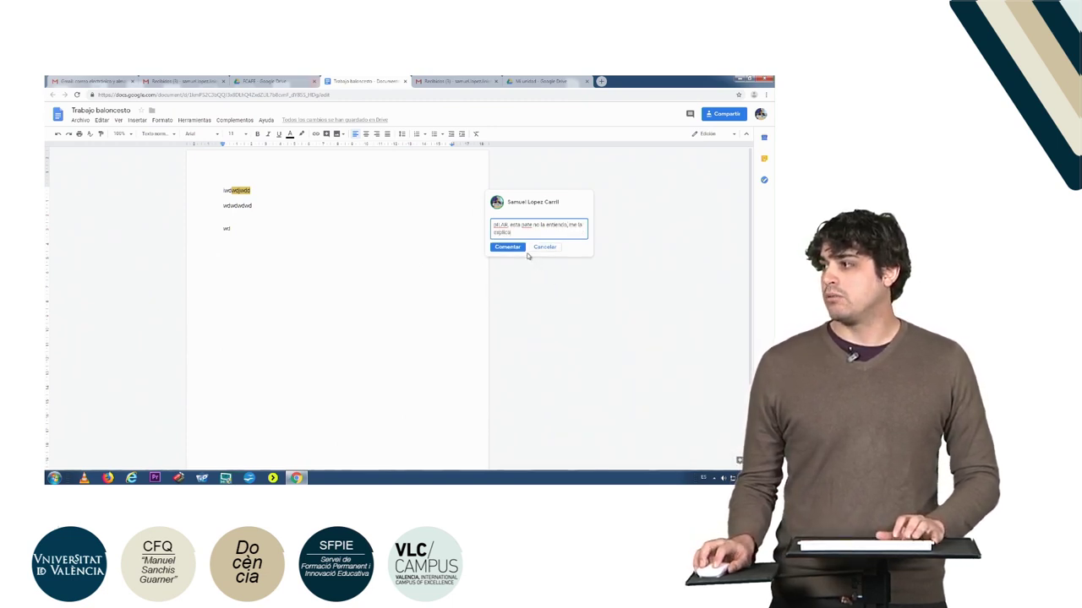
{"action": "left_click", "coordinate": [520, 251]}
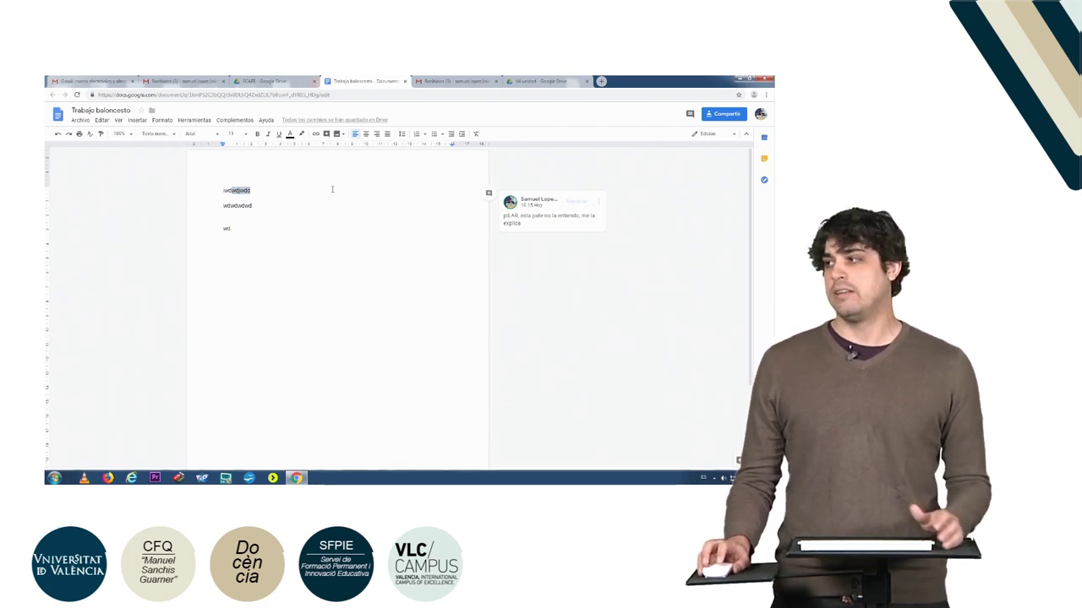
- Reply to the comment, addressing the commenter by name, with 'me refería a esto.'
{"action": "left_click", "coordinate": [571, 225]}
{"action": "left_click", "coordinate": [549, 244]}
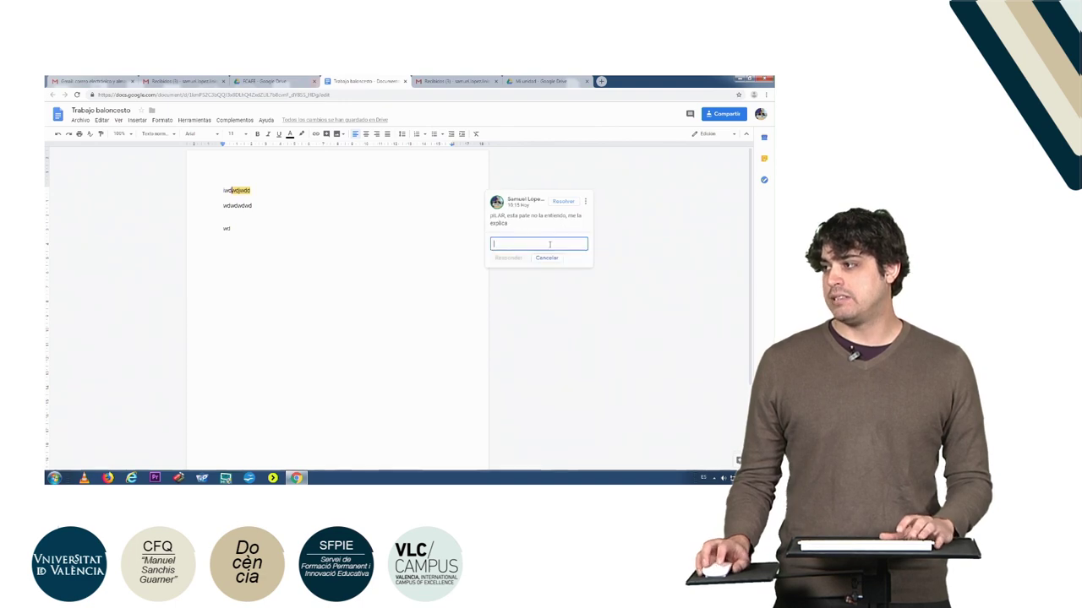
{"action": "type", "text": "Sa"}
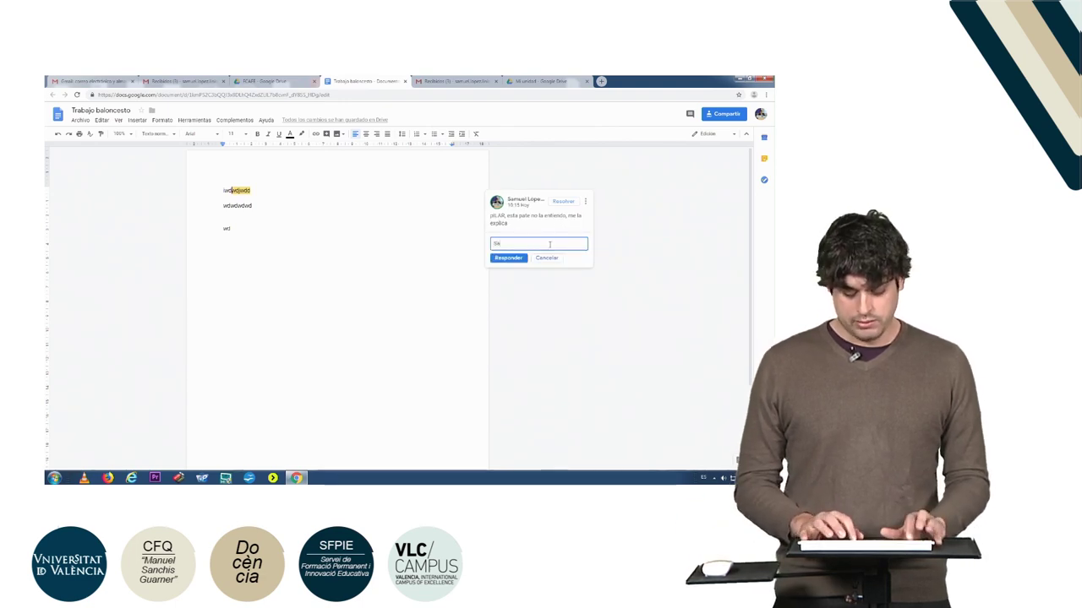
{"action": "type", "text": "muel, me"}
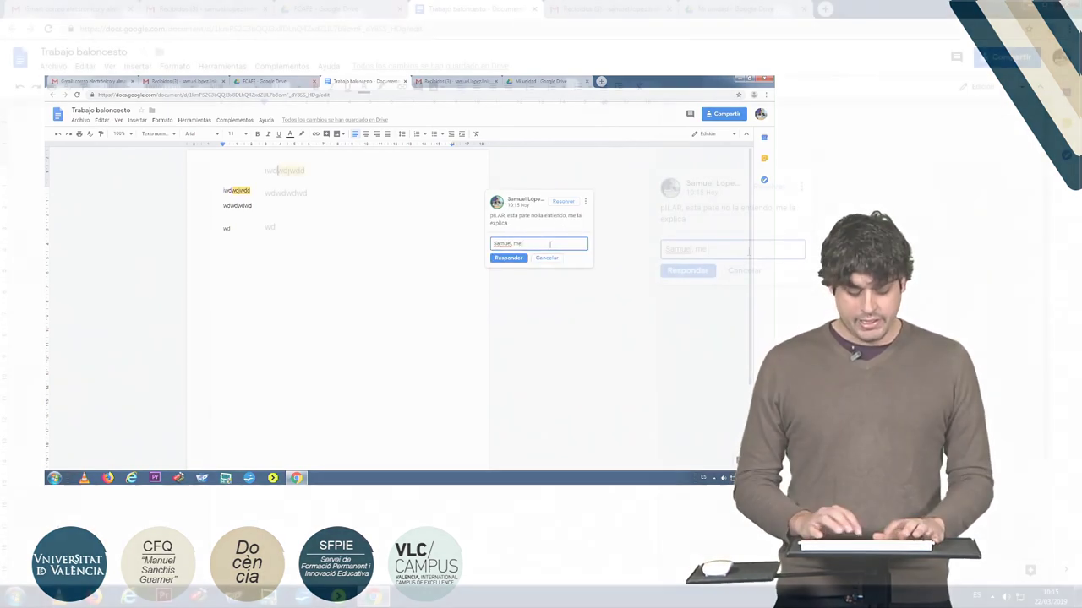
{"action": "type", "text": " refería a esto."}
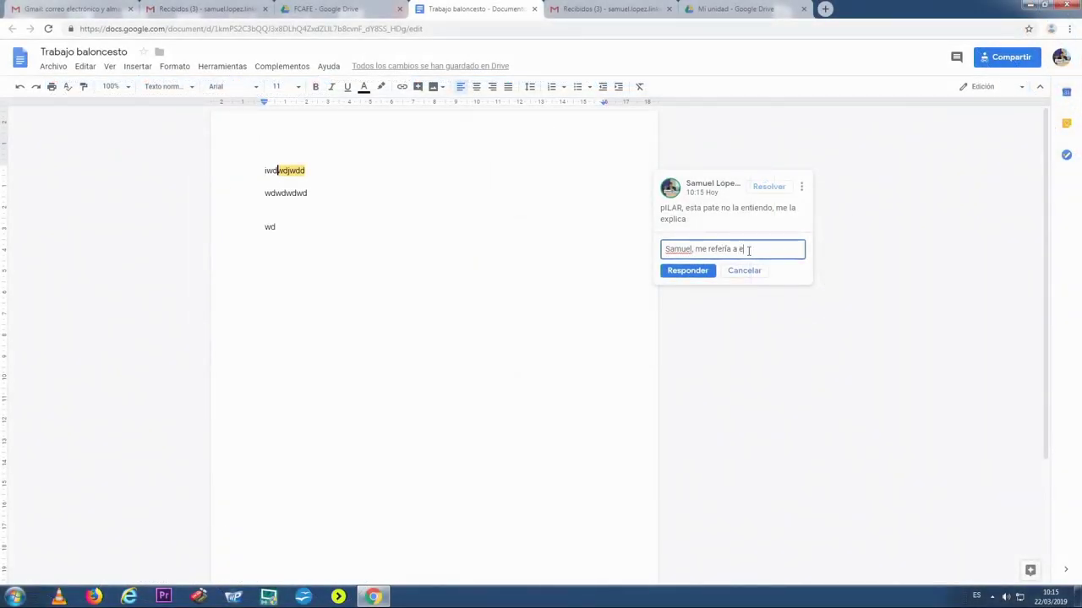
{"action": "left_click", "coordinate": [670, 272]}
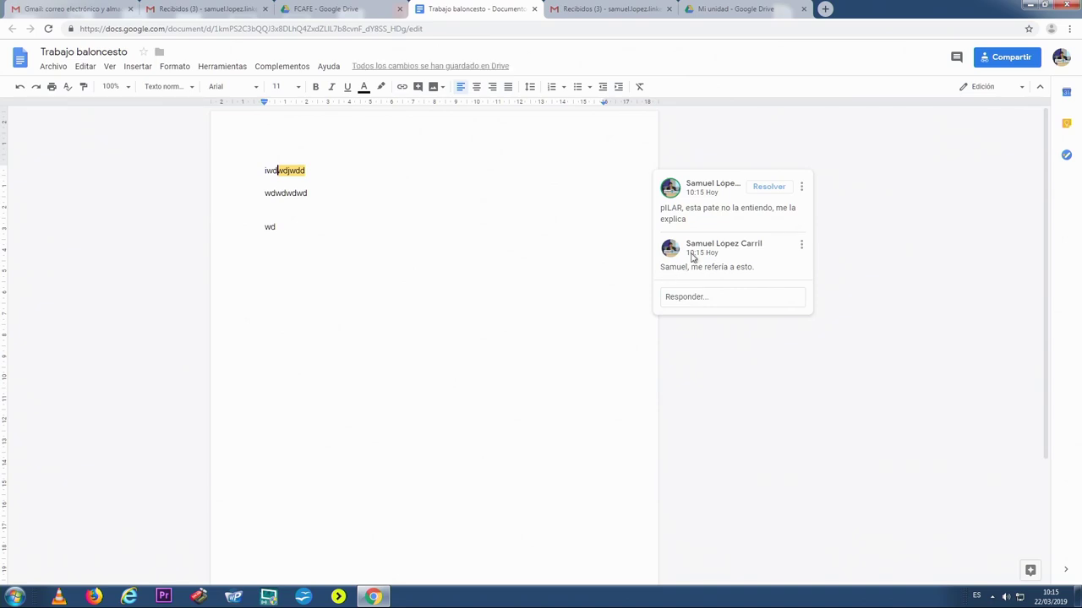
- Post a third reply that tags the collaborator's e-mail and says 'same no te entiendo.'
{"action": "left_click", "coordinate": [684, 300]}
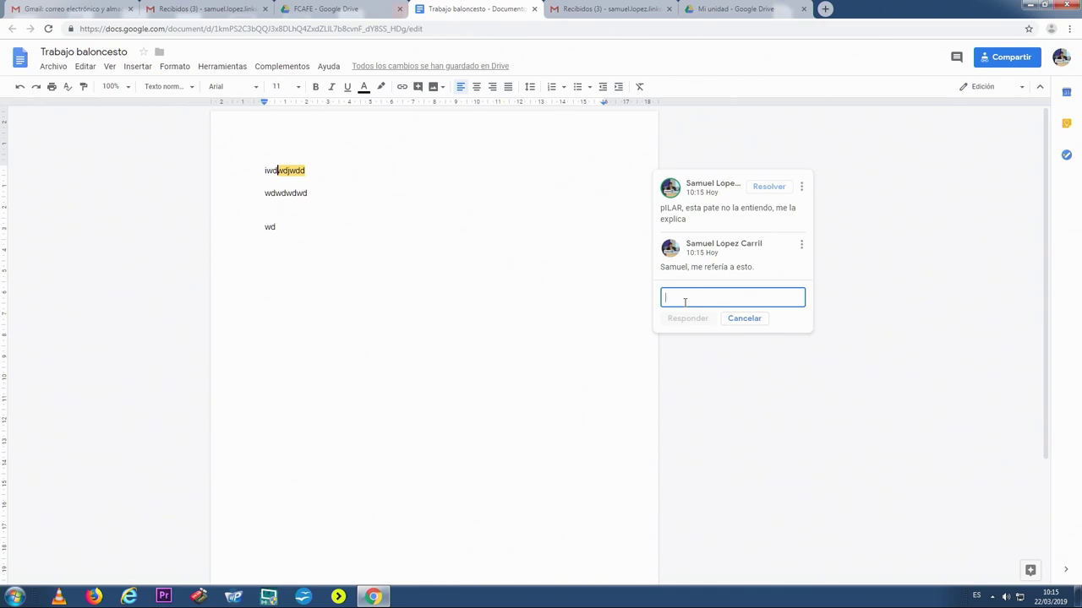
{"action": "type", "text": "@"}
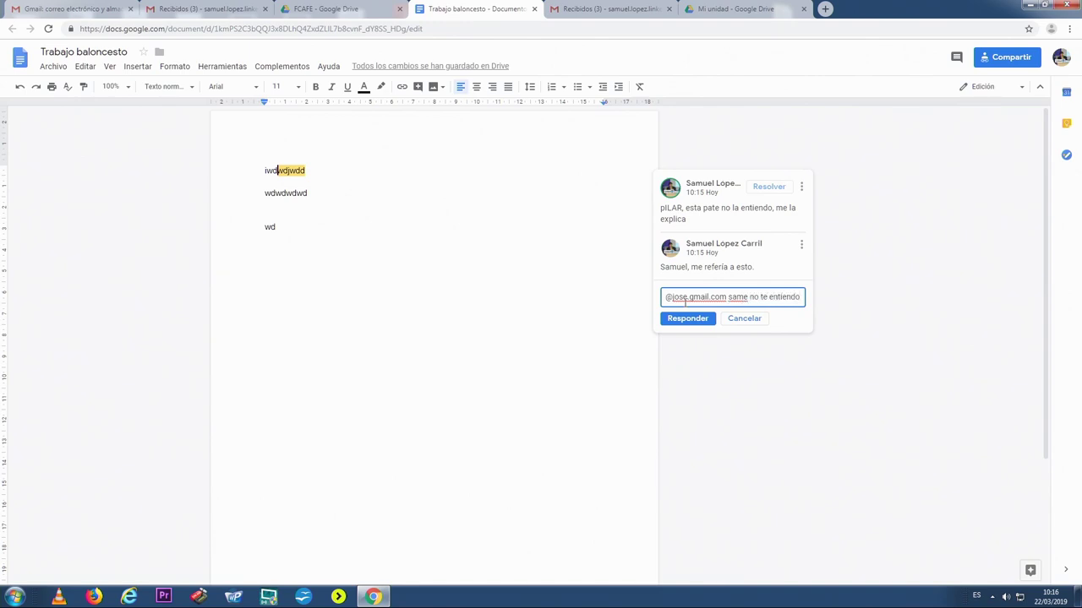
{"action": "type", "text": "."}
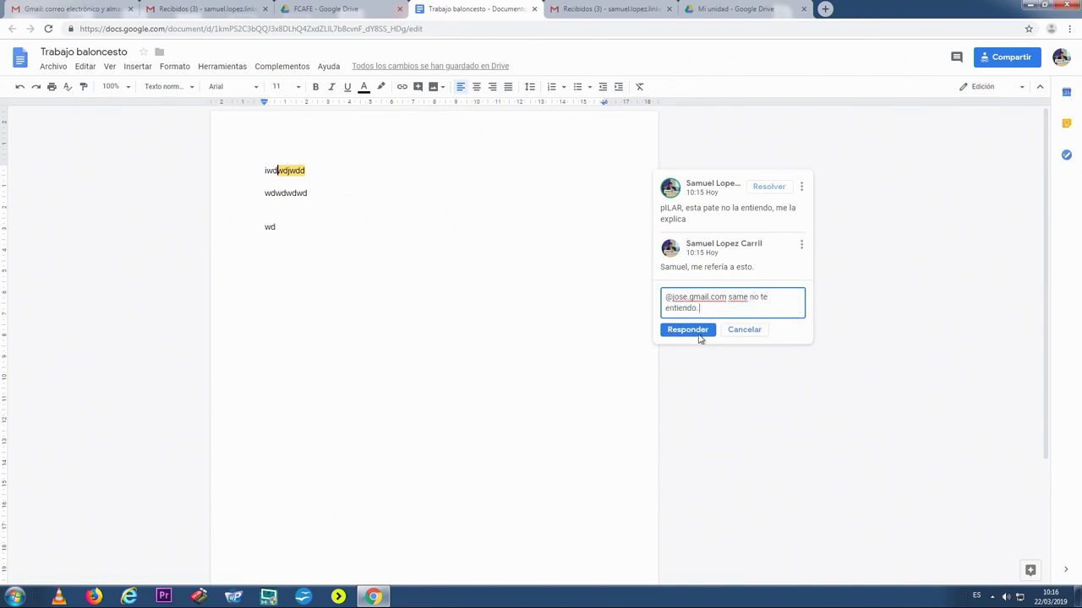
{"action": "left_click", "coordinate": [698, 334]}
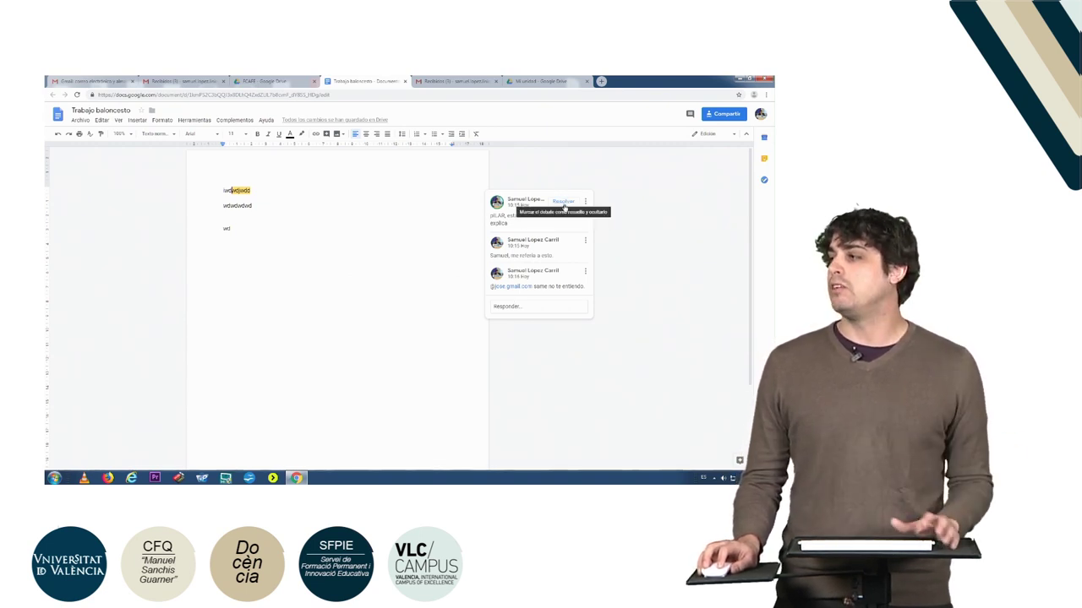
- Resolve the comment thread, then type filler lines 'decsd' and 'eded d c de d ewd e e' below
{"action": "left_click", "coordinate": [563, 205]}
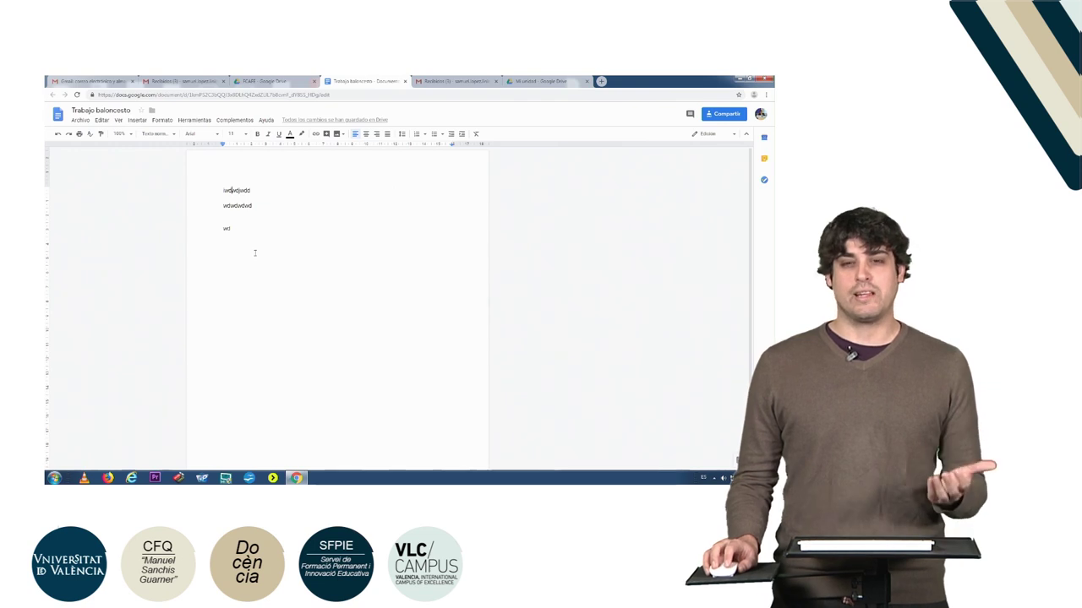
{"action": "type", "text": "decsd"}
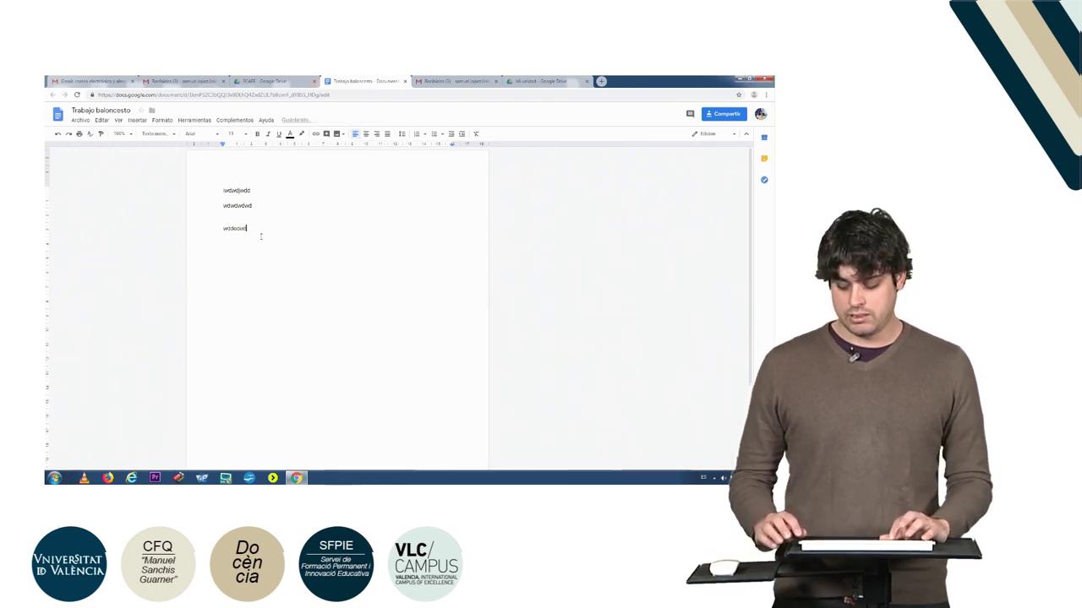
{"action": "key", "text": "Return"}
{"action": "type", "text": "eded"}
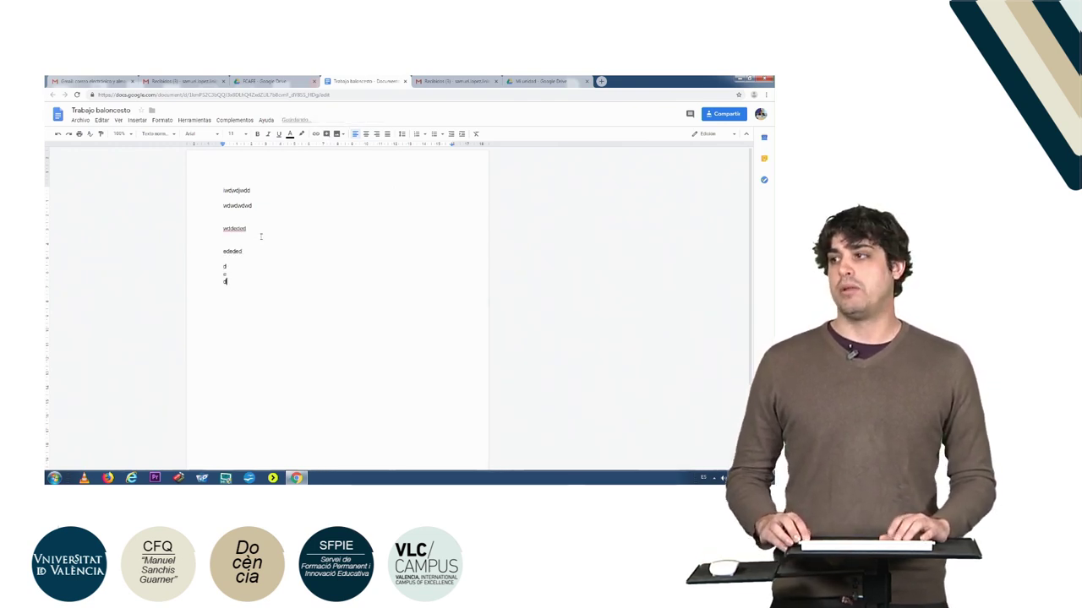
{"action": "type", "text": "  d c de d ewd e e"}
{"action": "key", "text": "Return"}
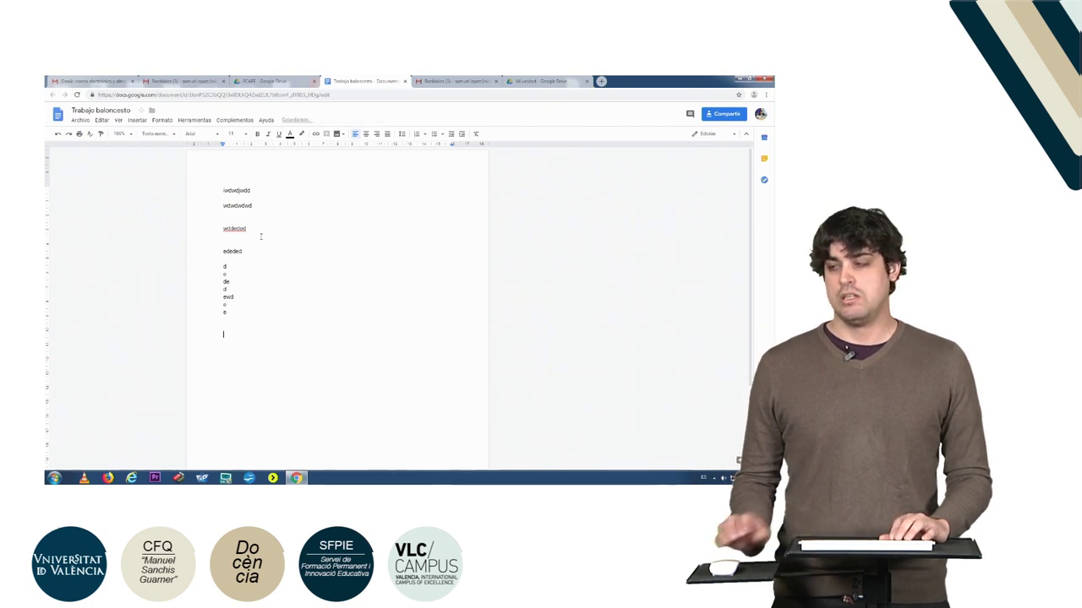
- Switch to suggesting mode and type the line 'cosa que escribiría' as a suggestion
{"action": "right_click", "coordinate": [239, 341]}
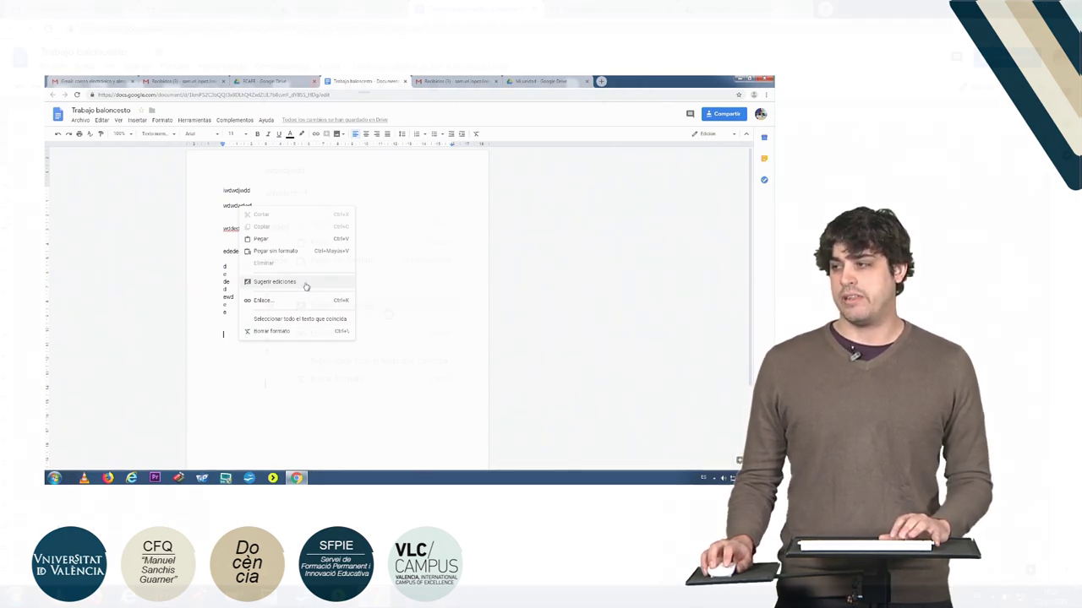
{"action": "left_click", "coordinate": [305, 283]}
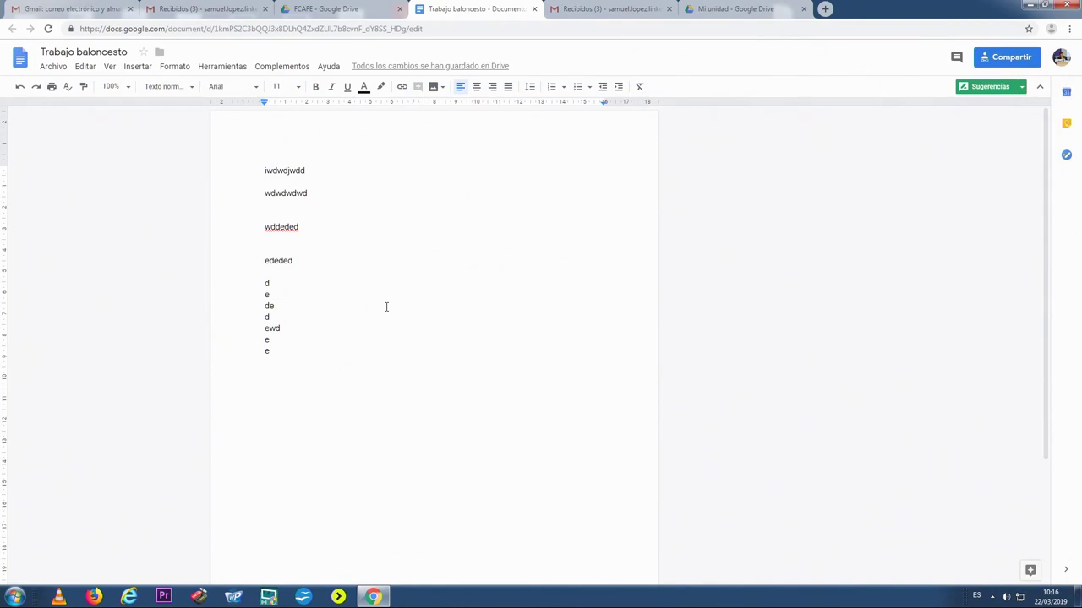
{"action": "type", "text": "cosa que escribiria"}
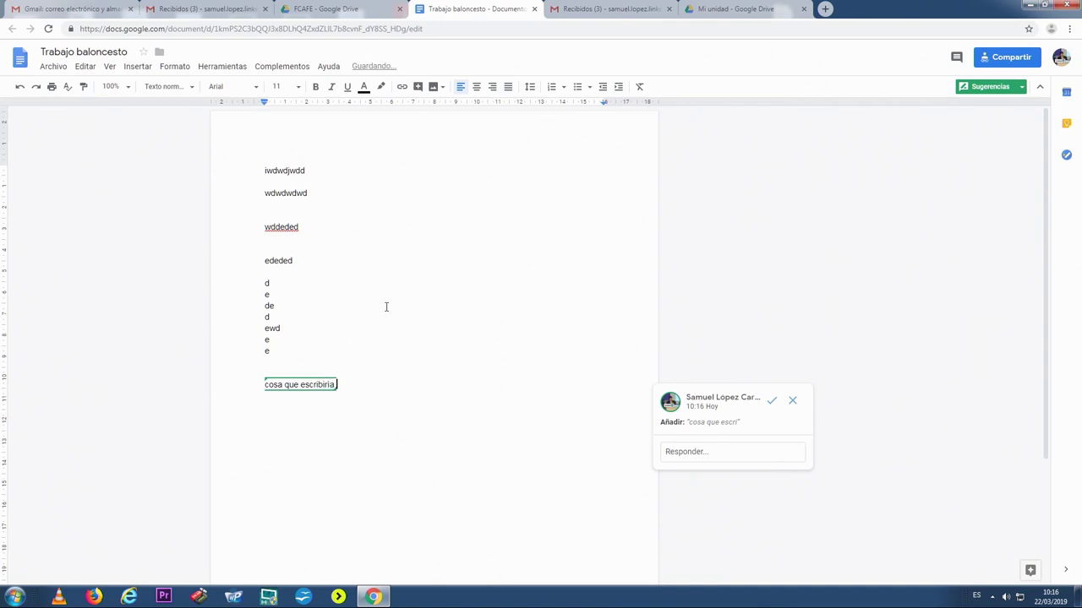
{"action": "key", "text": "Return"}
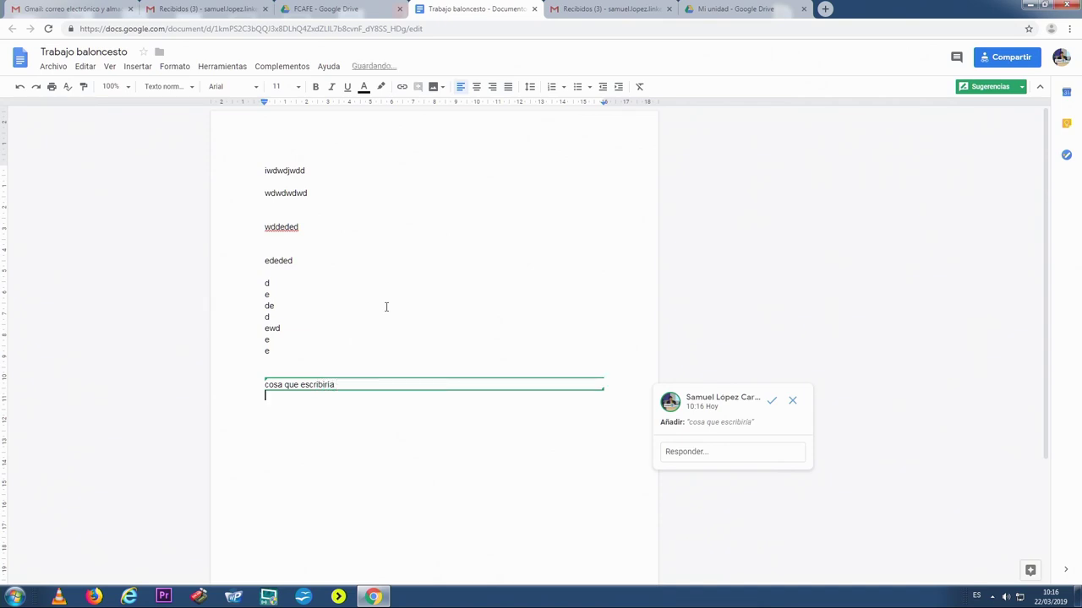
{"action": "left_click", "coordinate": [393, 298]}
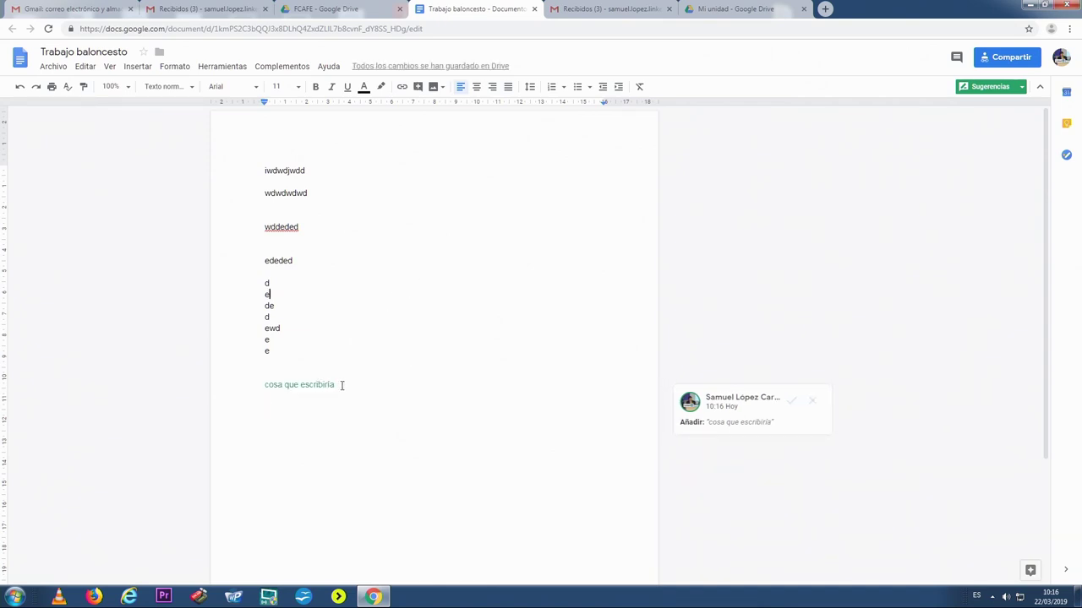
- Reject the 'cosa que escribiría' suggestion, undo that, then accept it into the document
{"action": "left_click", "coordinate": [308, 385]}
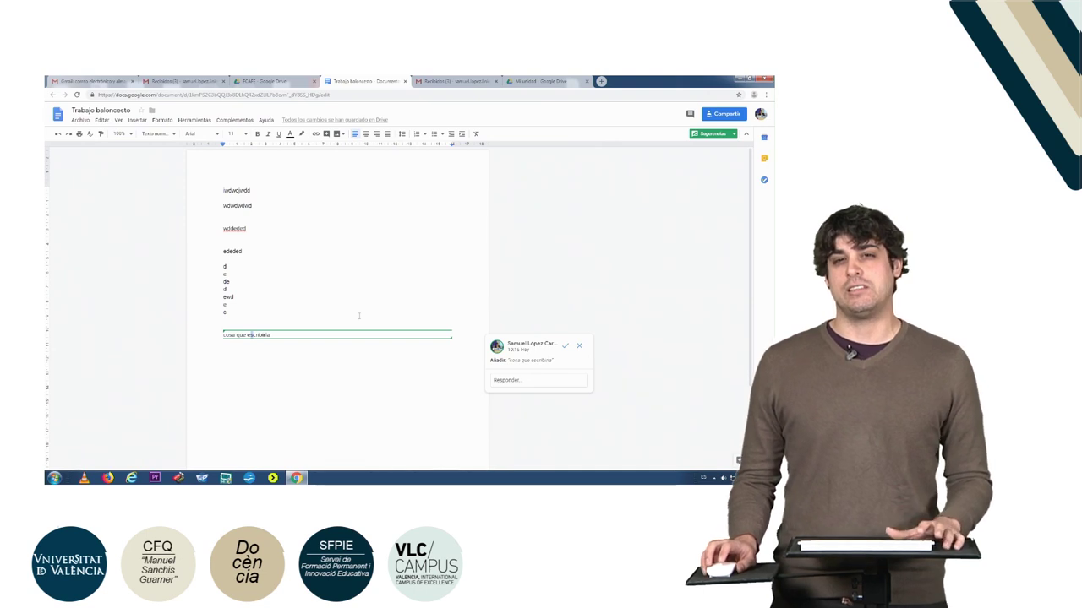
{"action": "left_click", "coordinate": [580, 348]}
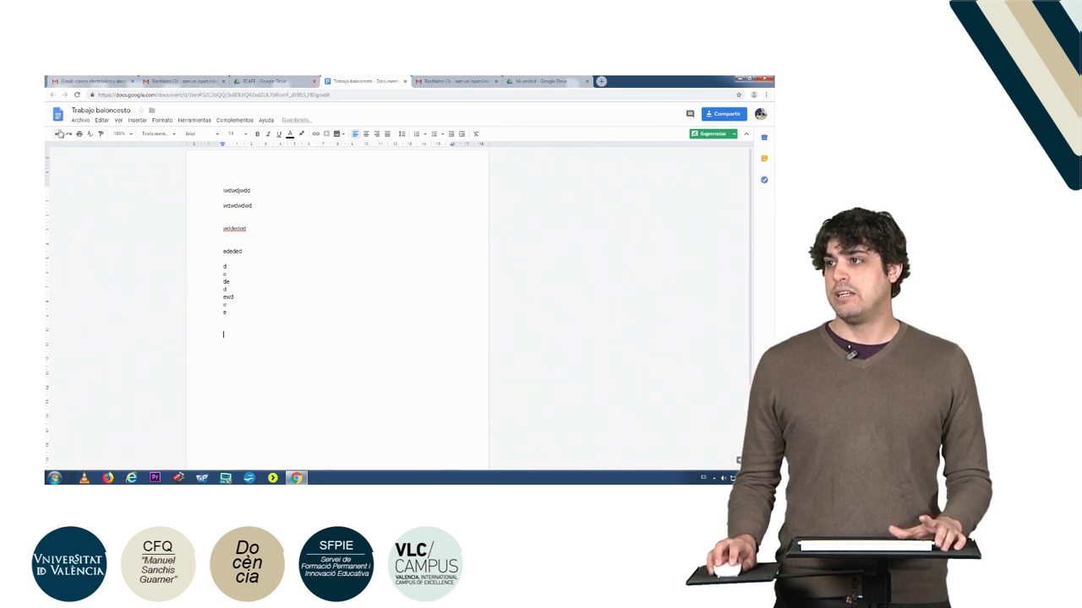
{"action": "left_click", "coordinate": [58, 134]}
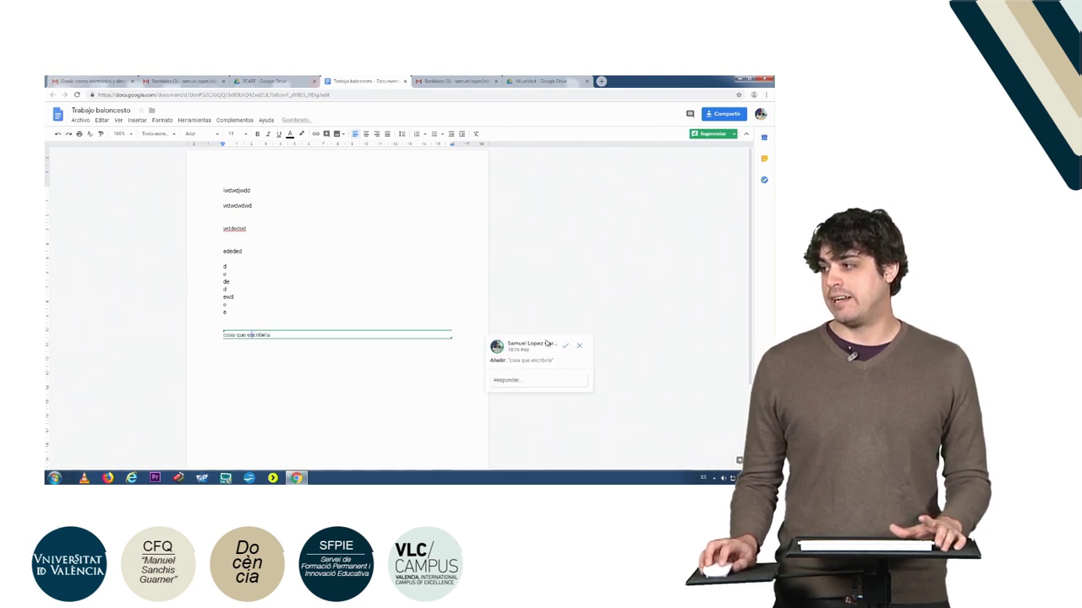
{"action": "left_click", "coordinate": [570, 347]}
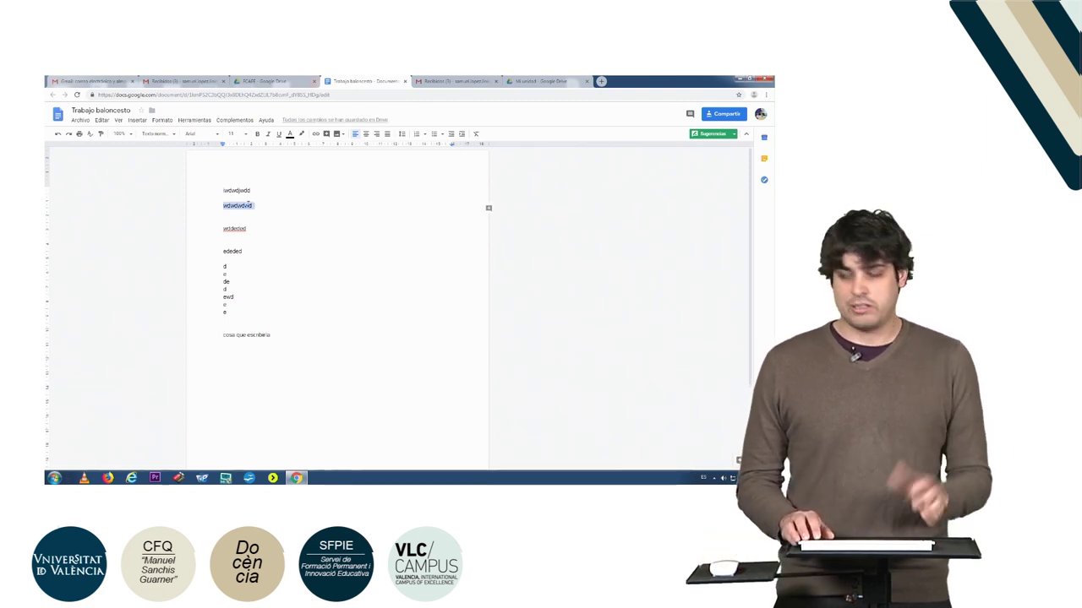
- Suggest replacing the selected second line with 'casa'
{"action": "key", "text": "BackSpace"}
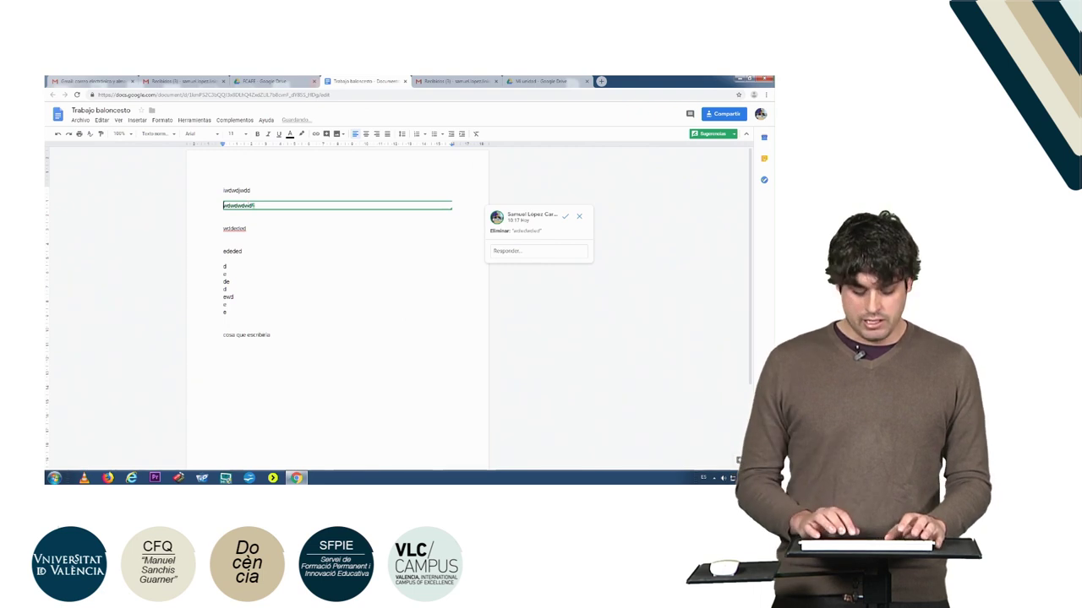
{"action": "type", "text": "casa"}
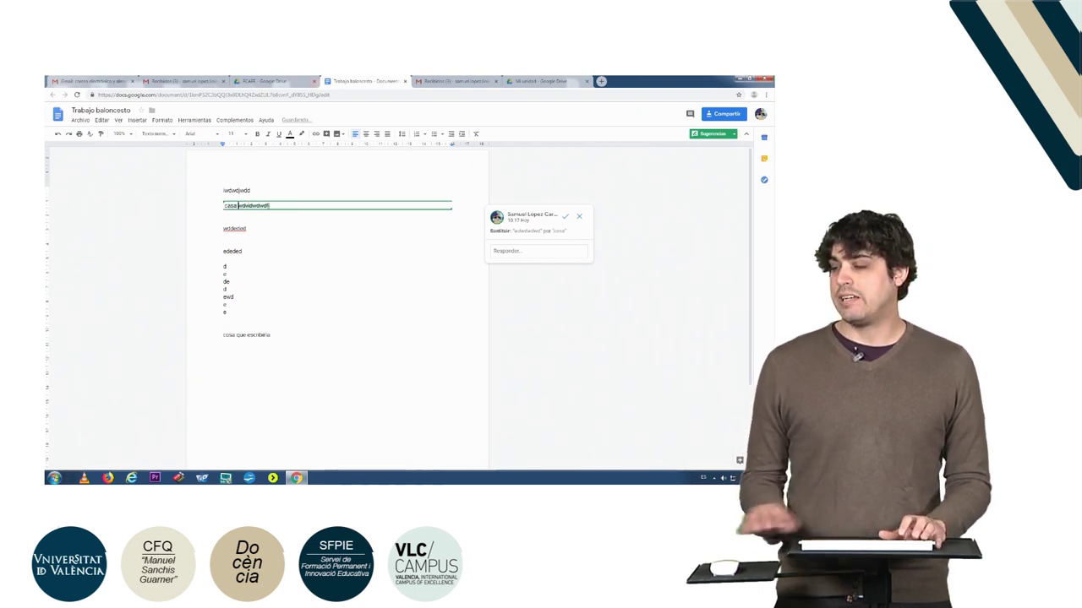
{"action": "left_click", "coordinate": [246, 220]}
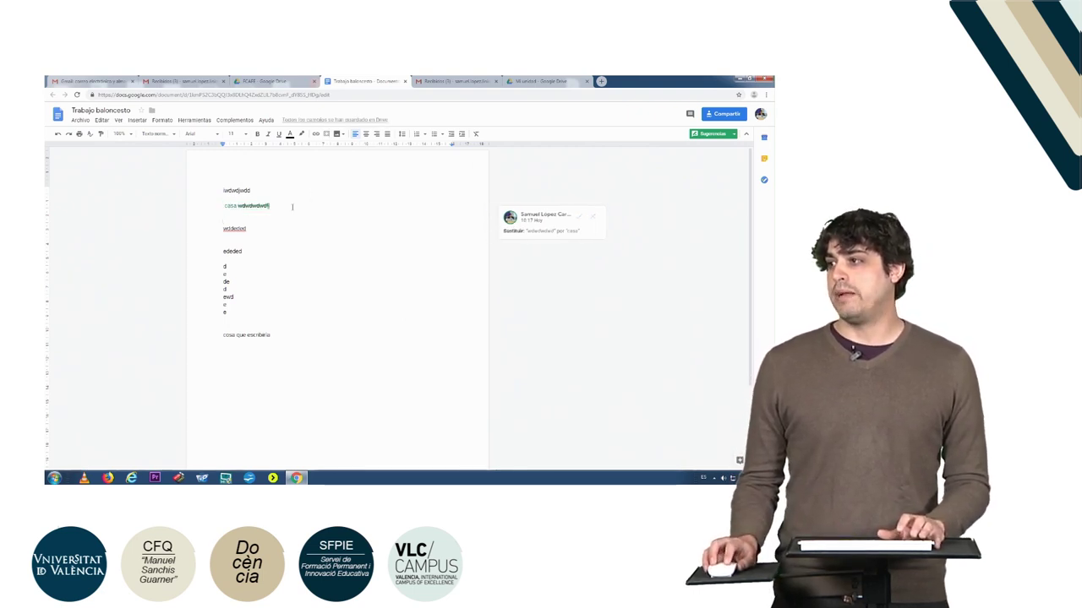
{"action": "left_click", "coordinate": [293, 205]}
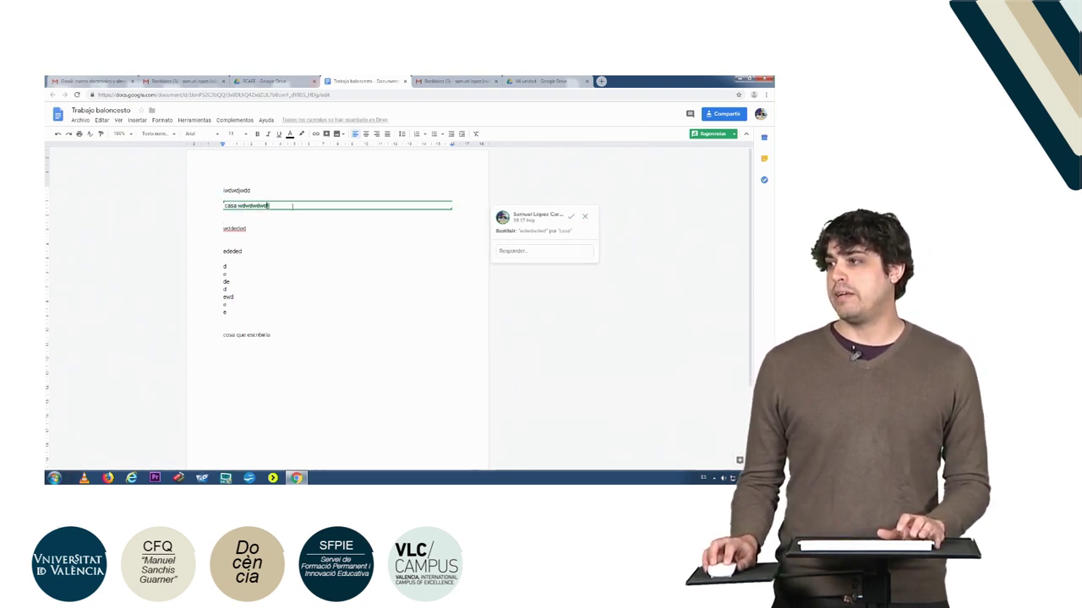
- Accept the 'casa' suggestion, undo, then reject it to keep 'wdwdwdwd'
{"action": "left_click", "coordinate": [566, 218]}
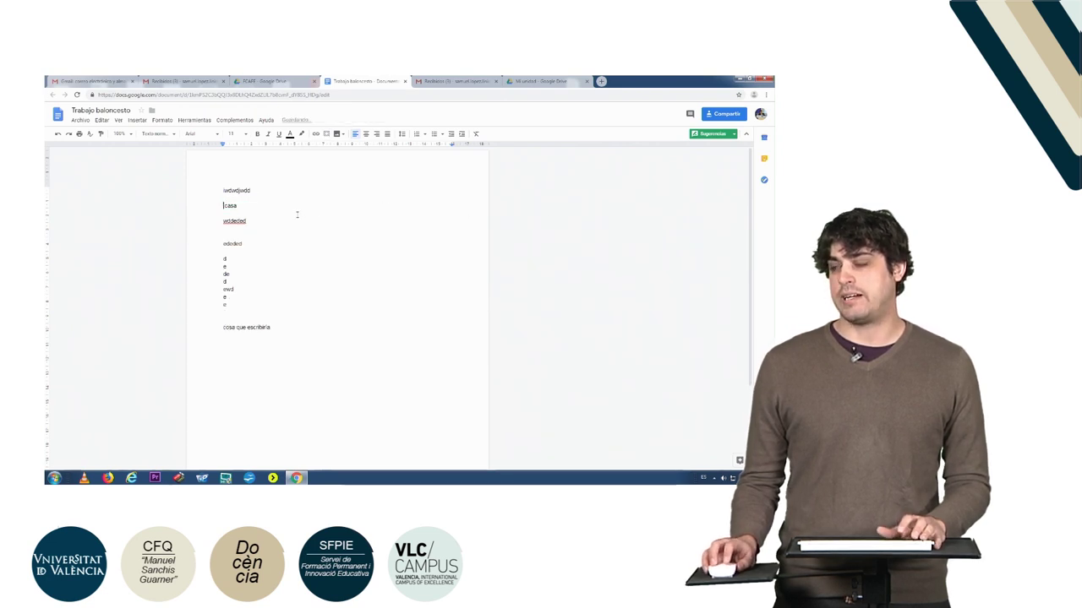
{"action": "left_click", "coordinate": [57, 135]}
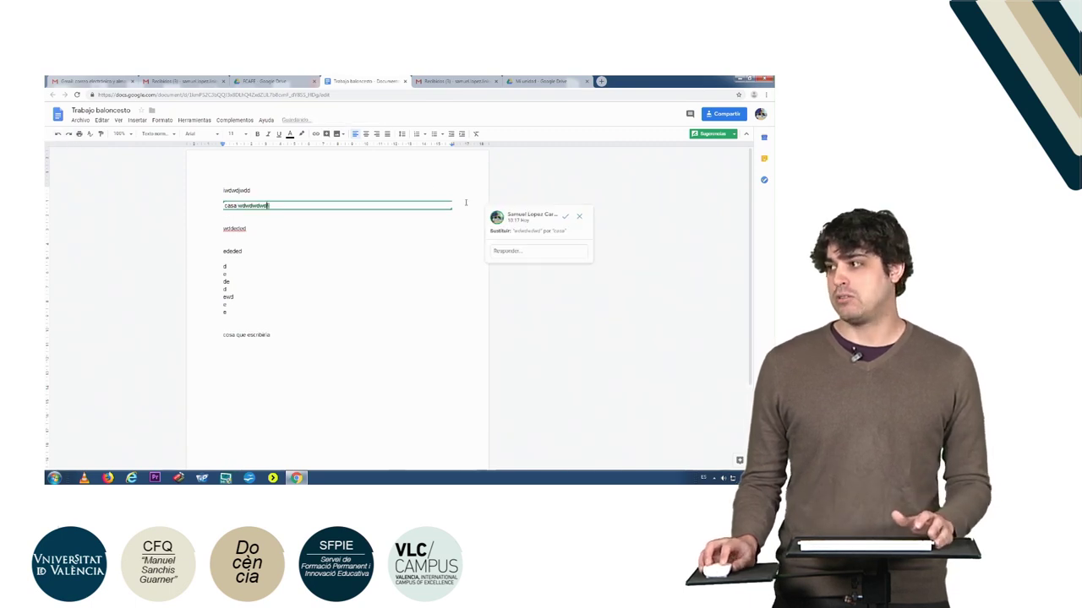
{"action": "left_click", "coordinate": [580, 218]}
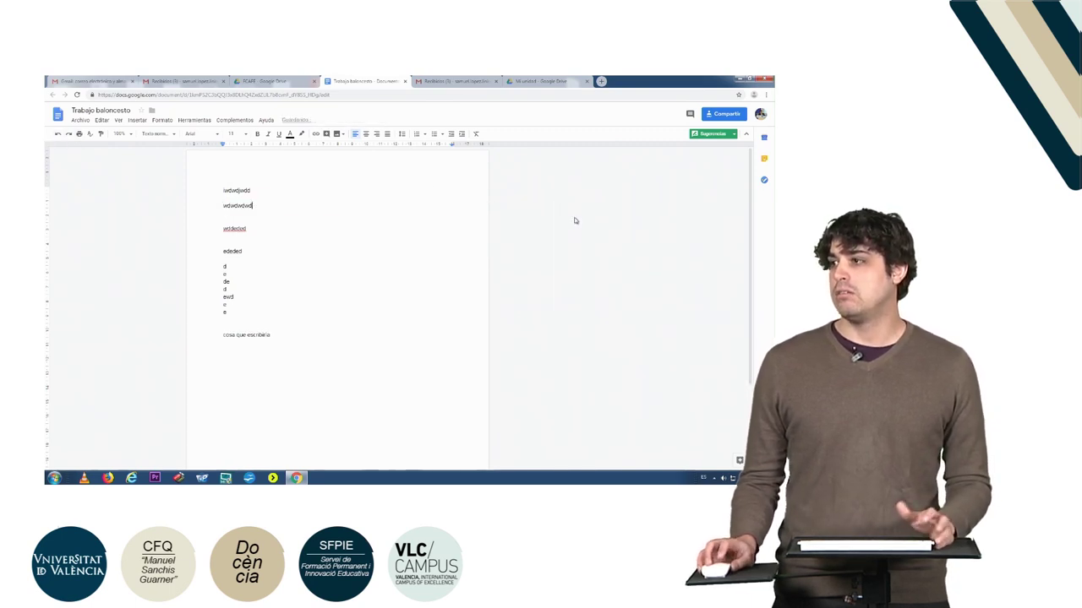